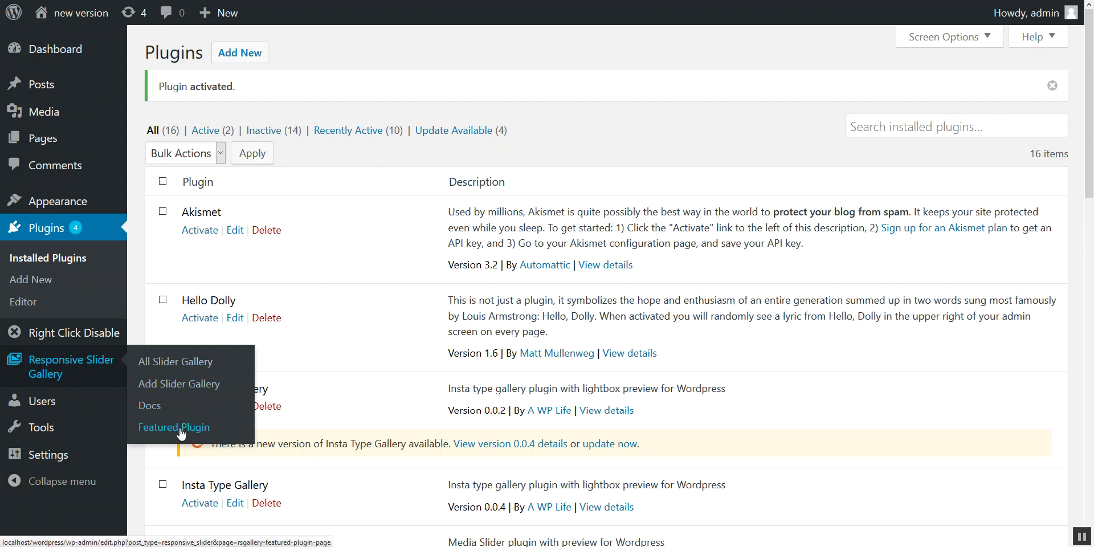
Start a new slider gallery in Responsive Slider Gallery and title it "My New Slider"
click(160, 389)
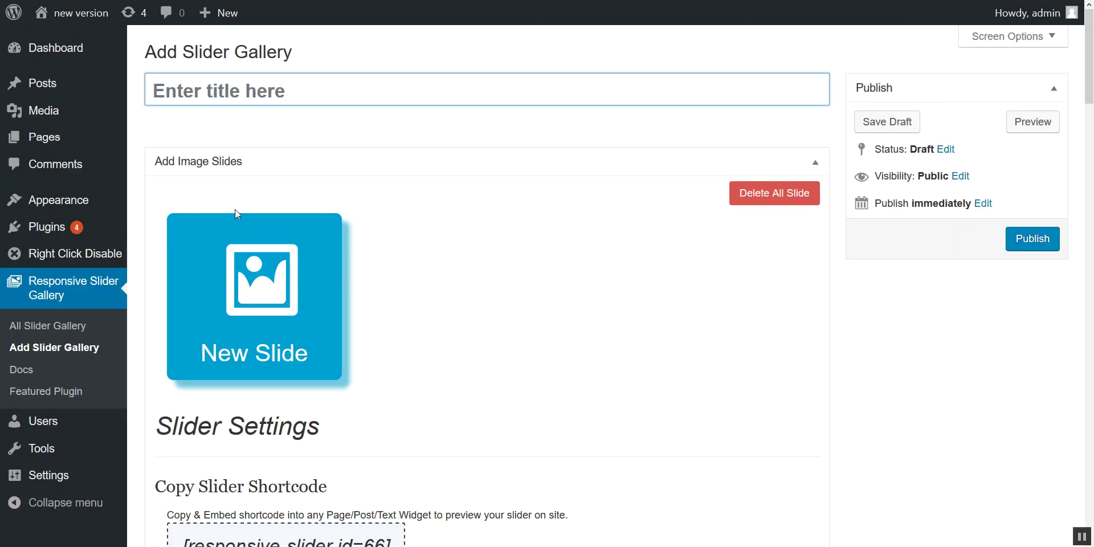
text(M)
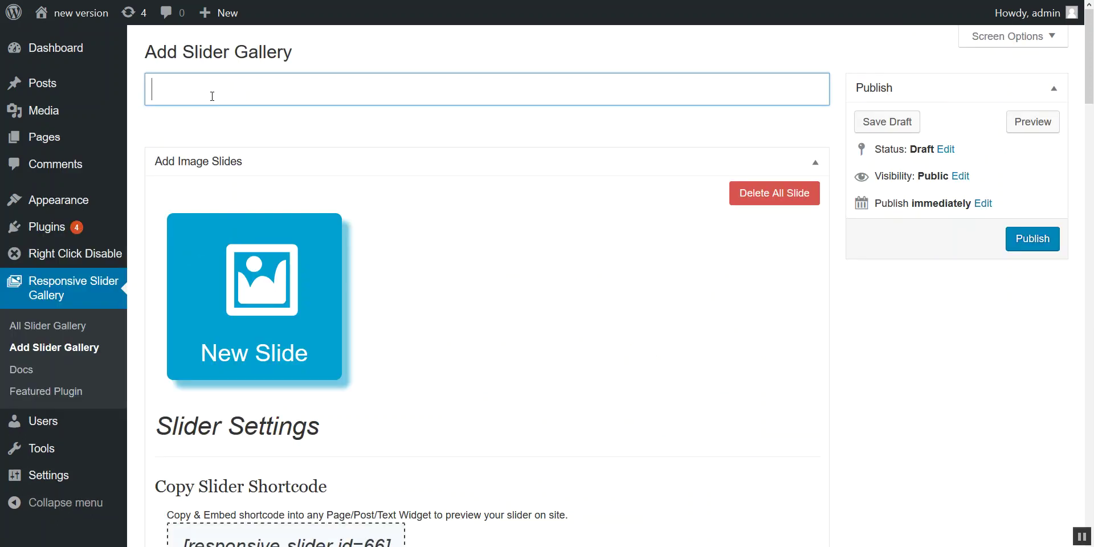
text(y New )
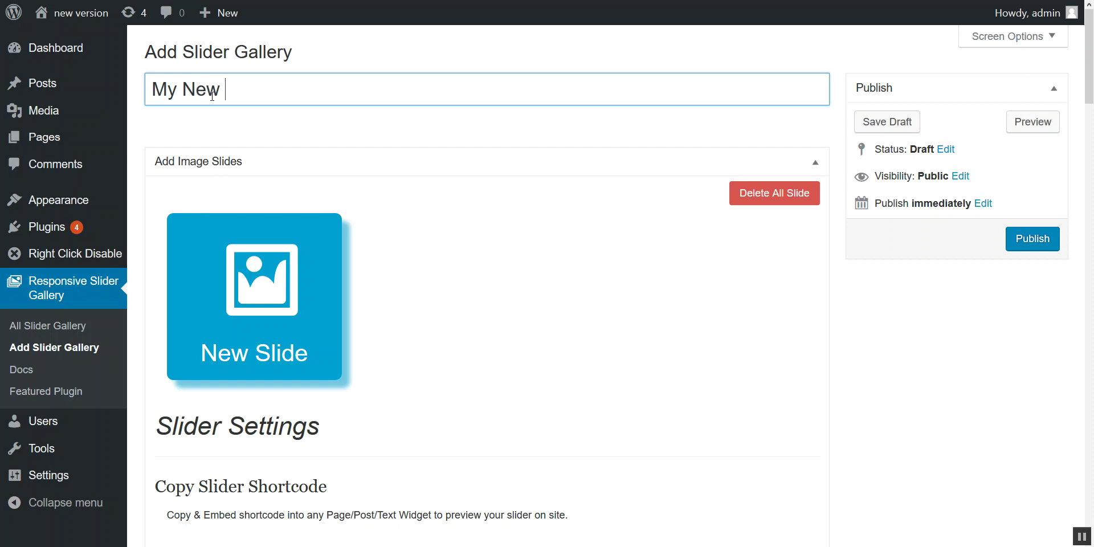
text(Slider)
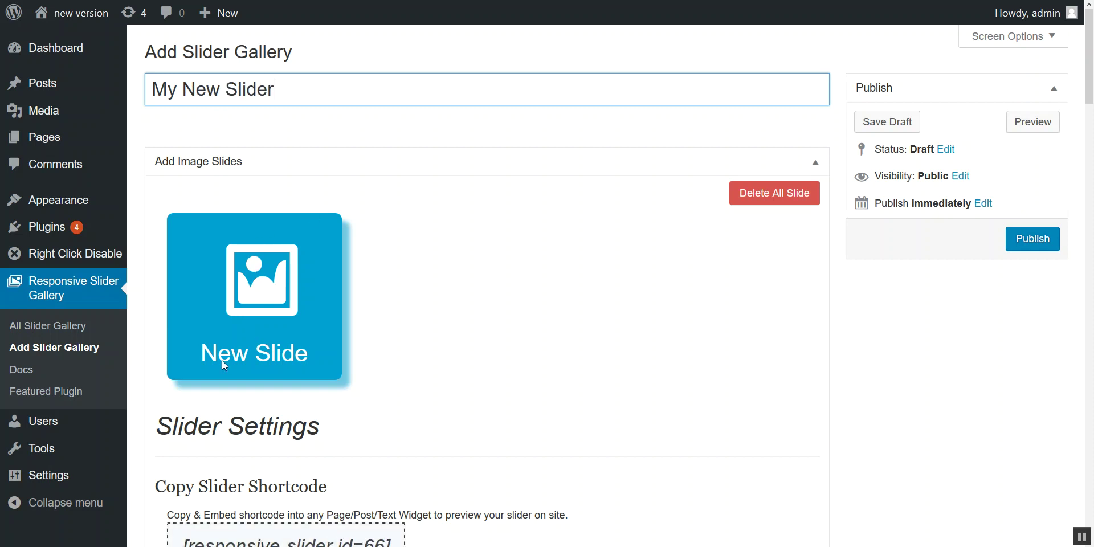
Upload colddrink.jpg, cuba.jpg and cute girl.jpg from the new wallpapers folder for the slider's new slides
click(278, 309)
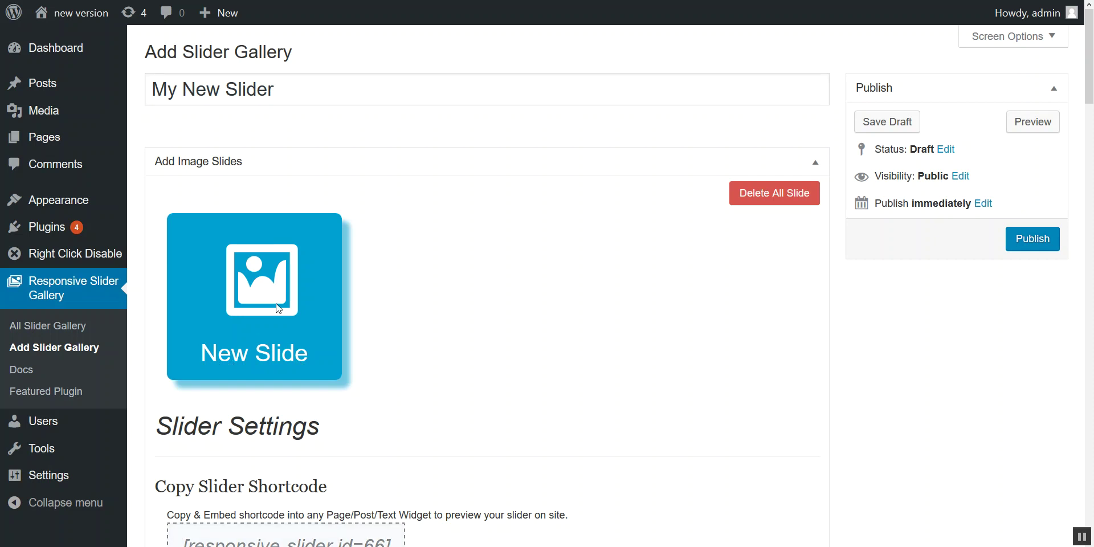
click(68, 78)
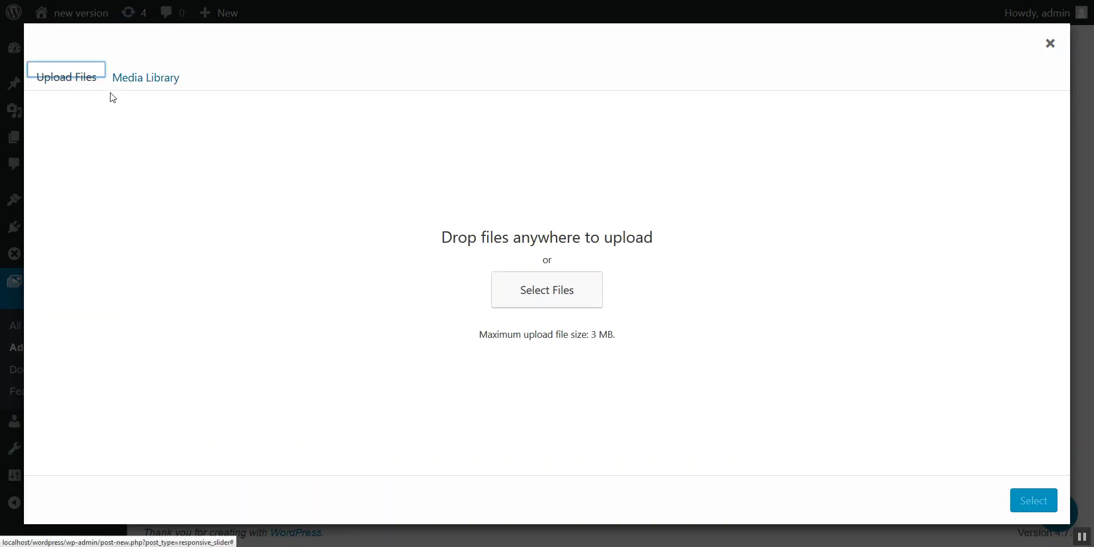
click(548, 289)
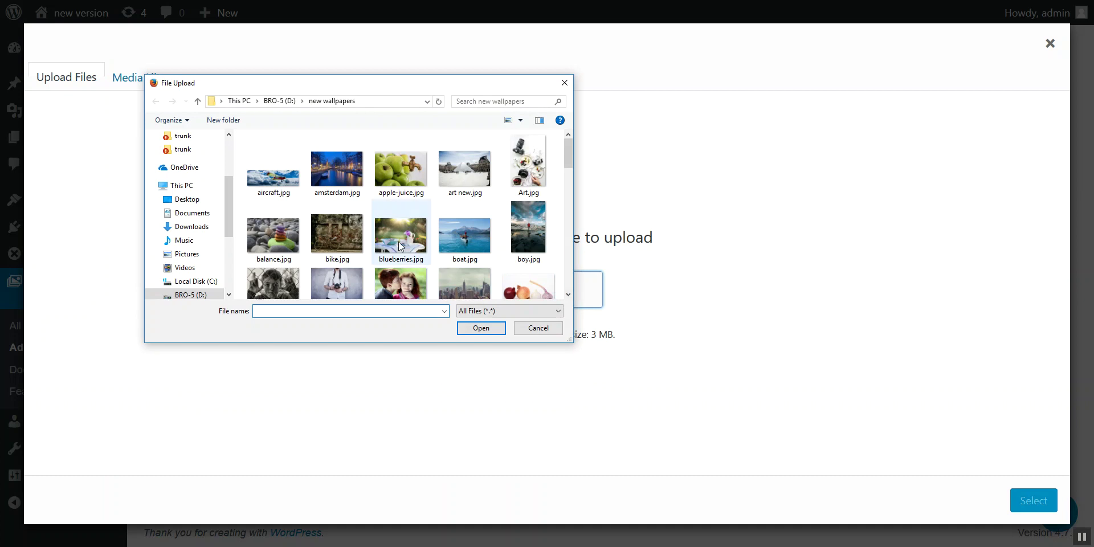
scroll(398, 242, down, 3)
click(283, 258)
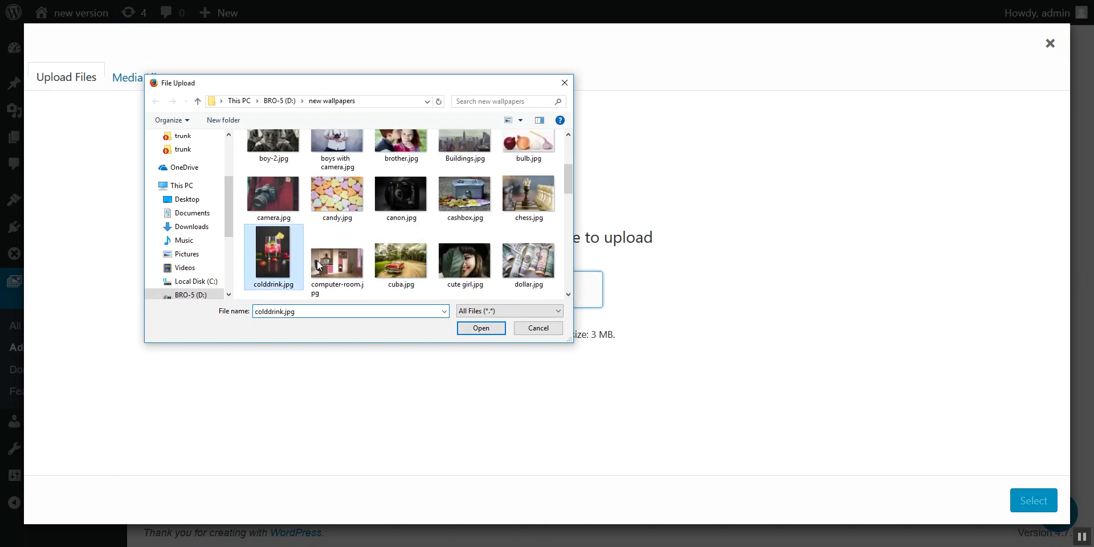
ctrl+click(411, 263)
ctrl+click(464, 260)
click(481, 329)
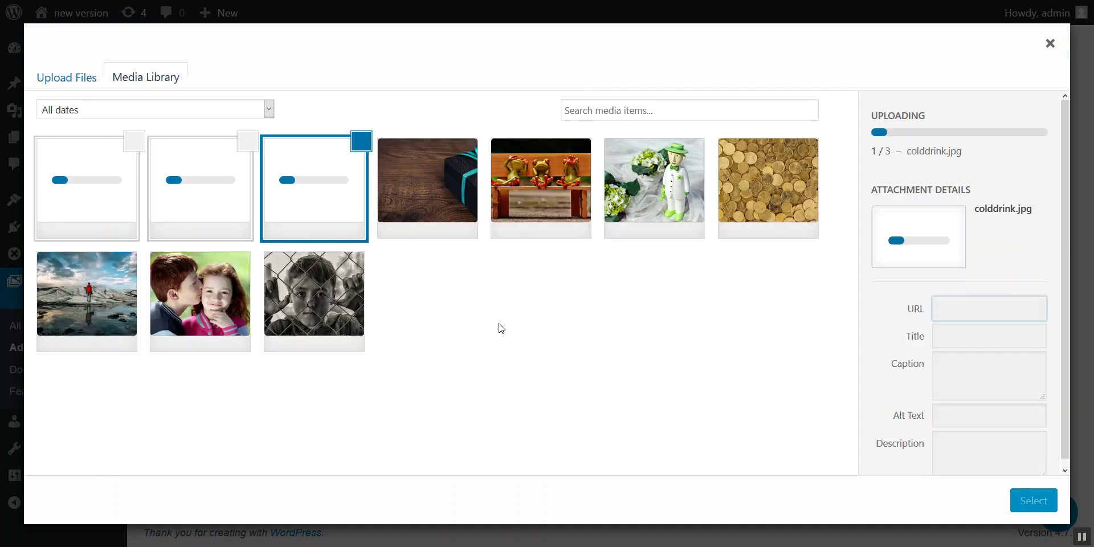
Add the seven existing library images plus the uploaded colddrink and cuba images to the slider as slides
click(429, 221)
ctrl+click(538, 215)
ctrl+click(672, 208)
ctrl+click(740, 203)
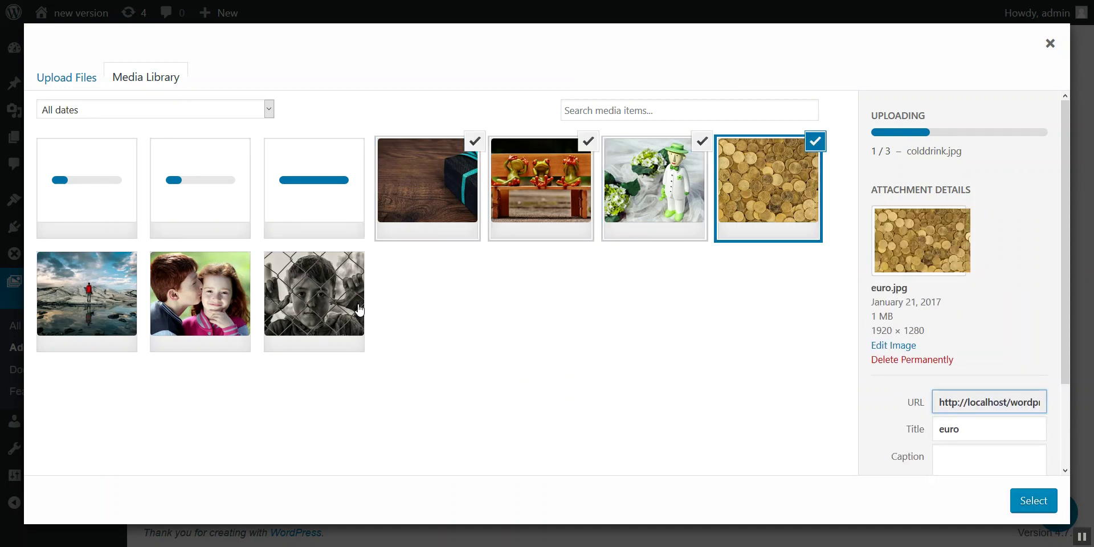
ctrl+click(314, 293)
ctrl+click(200, 293)
ctrl+click(87, 293)
ctrl+click(277, 219)
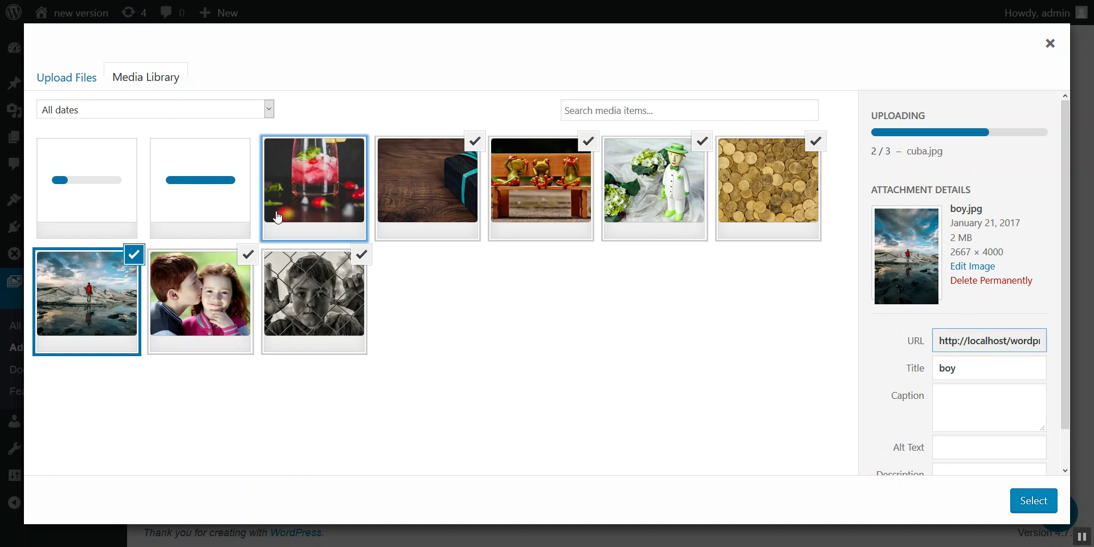
ctrl+click(217, 212)
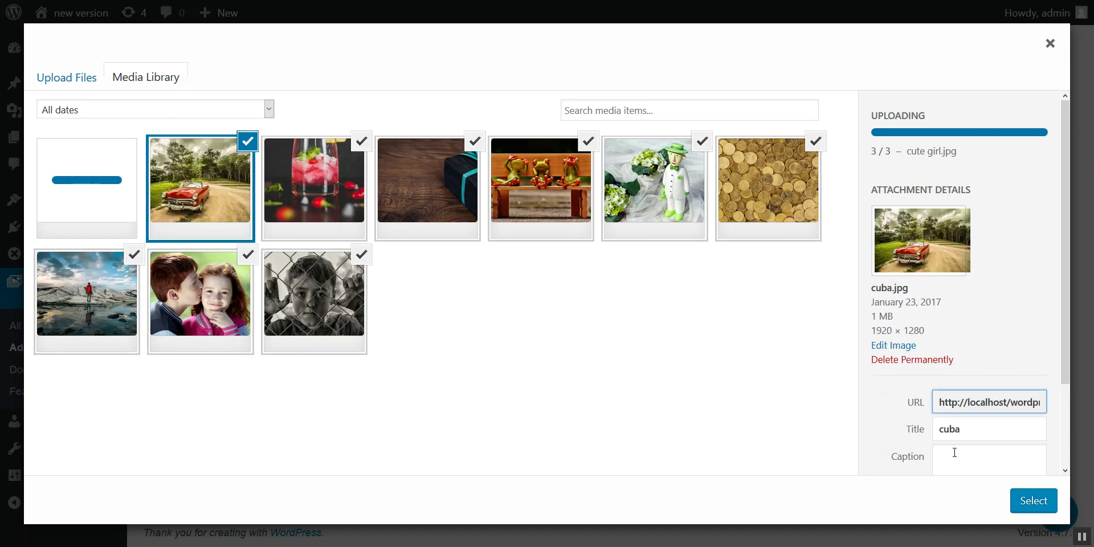
click(1033, 500)
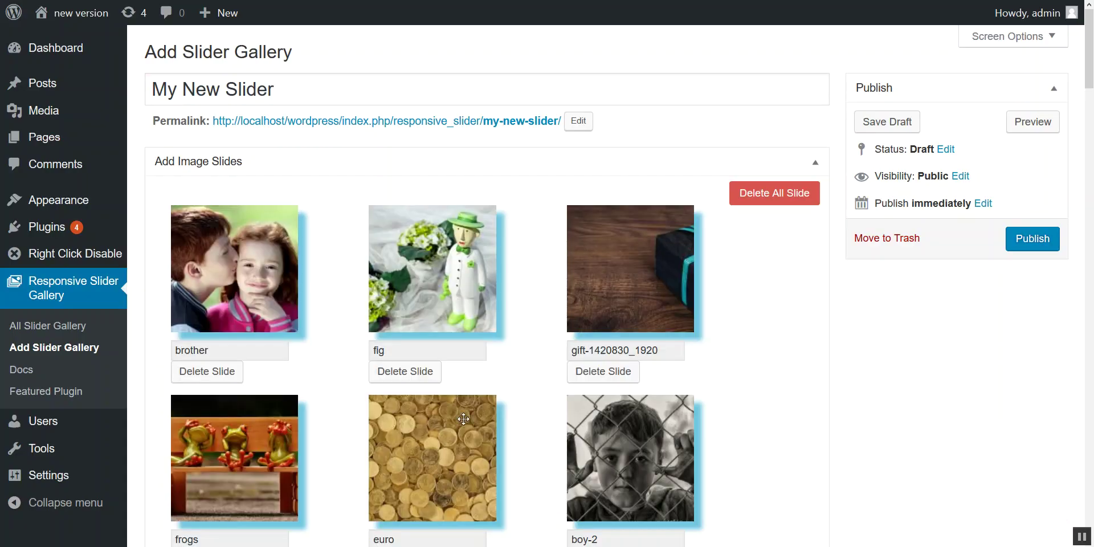
Reorder the slides so cuba comes directly before euro and frogs takes the third place, ahead of the gift slide
scroll(464, 357, down, 5)
drag(627, 397, 379, 188)
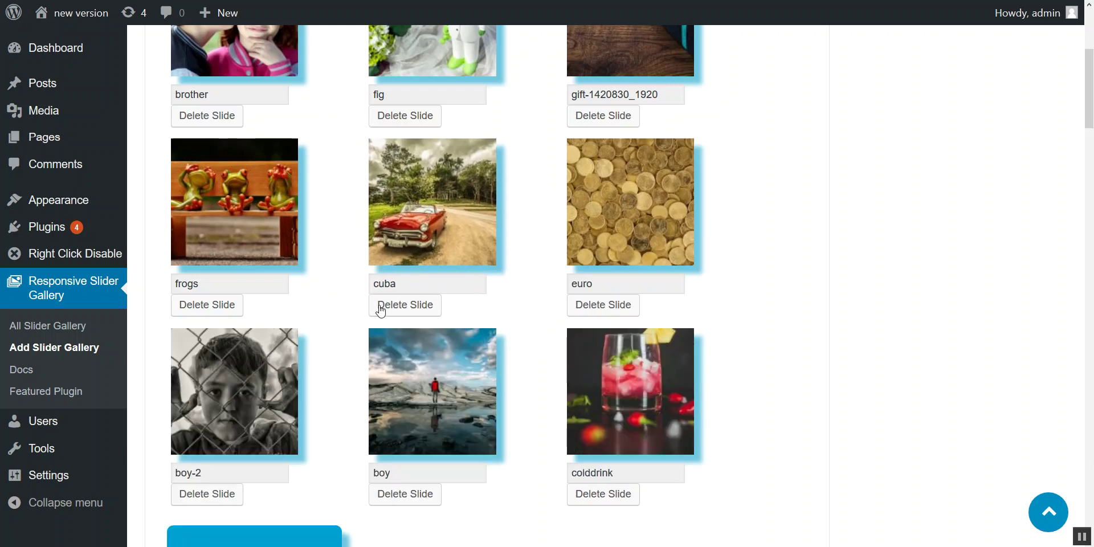
drag(248, 217, 638, 86)
Set the slider height to 50% in the slider settings
scroll(386, 259, down, 5)
scroll(386, 260, down, 5)
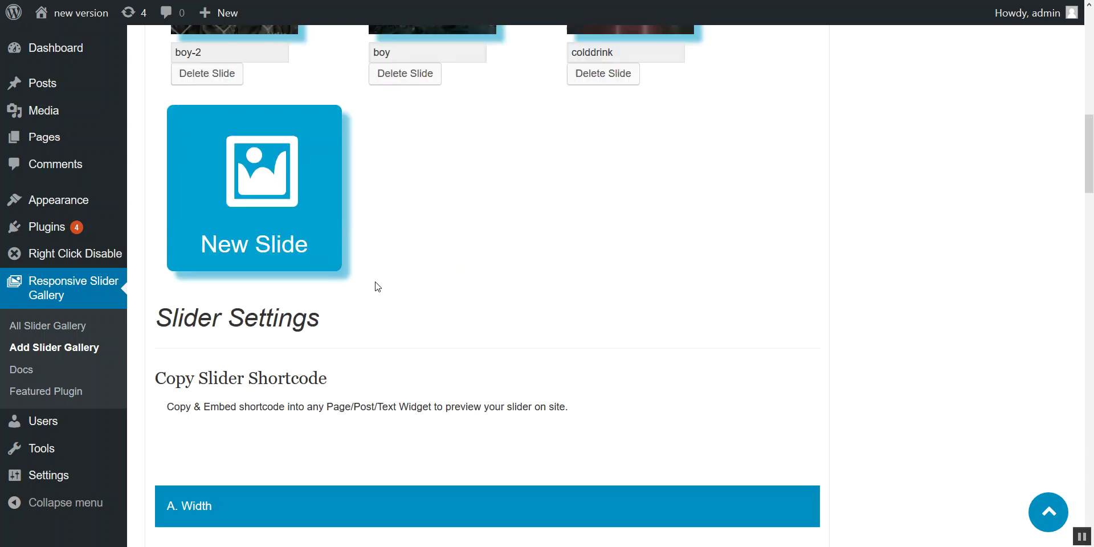
drag(161, 245, 317, 225)
scroll(232, 248, down, 5)
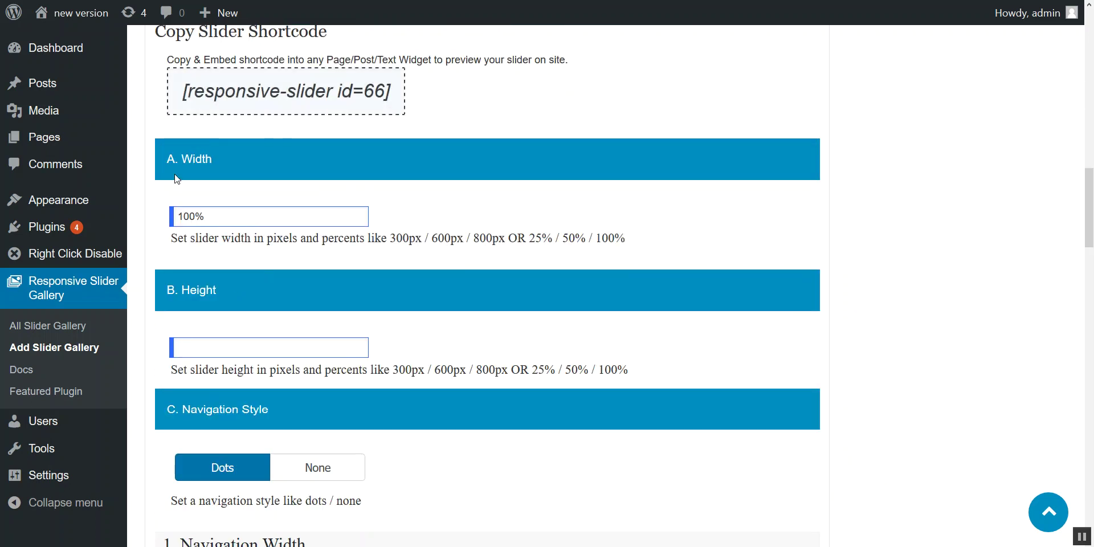
click(210, 215)
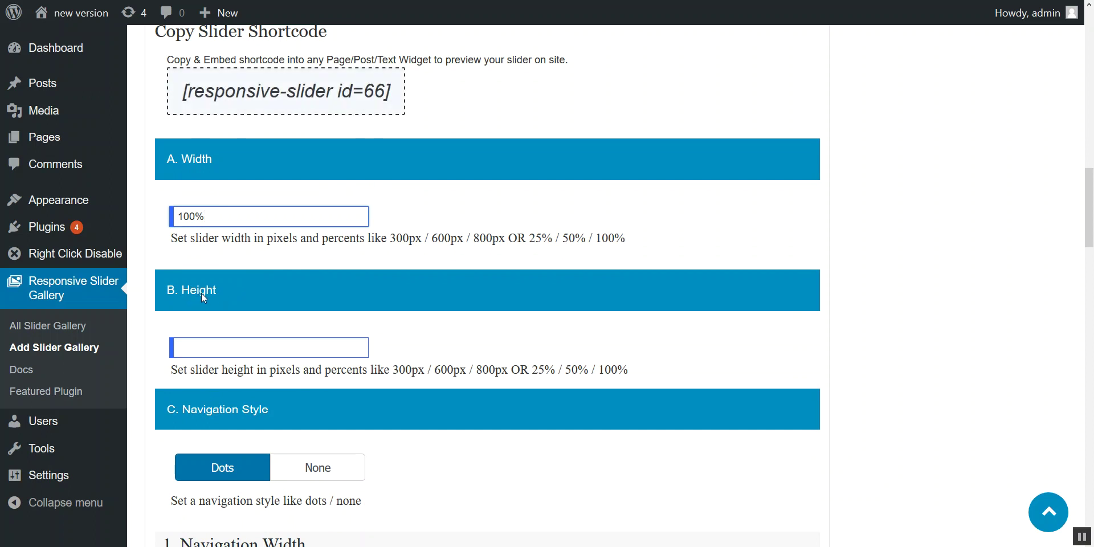
click(183, 348)
click(182, 363)
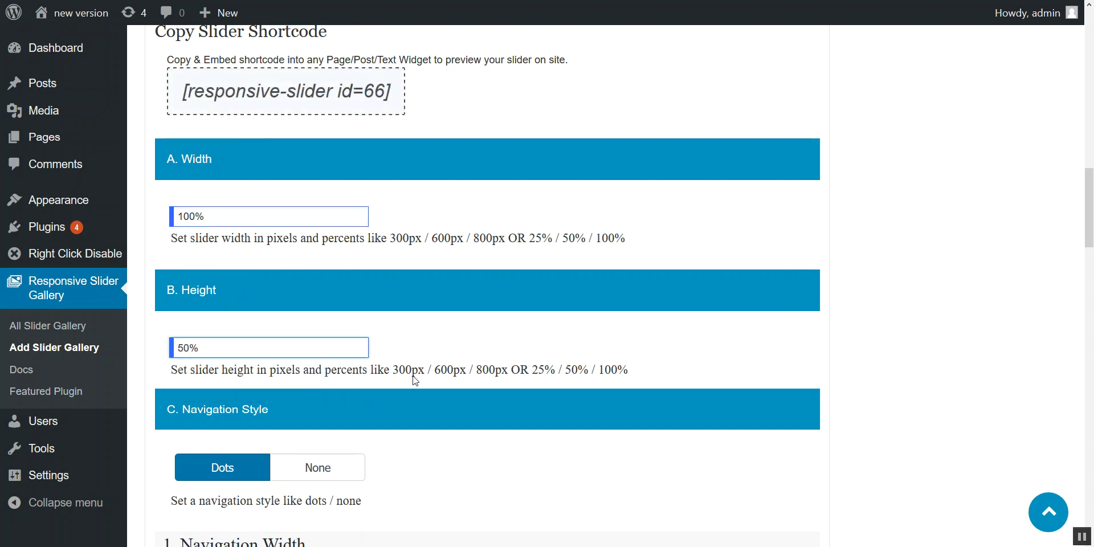
Set the navigation style to Dots and the navigation width to 100%
scroll(268, 357, down, 1)
scroll(267, 357, down, 3)
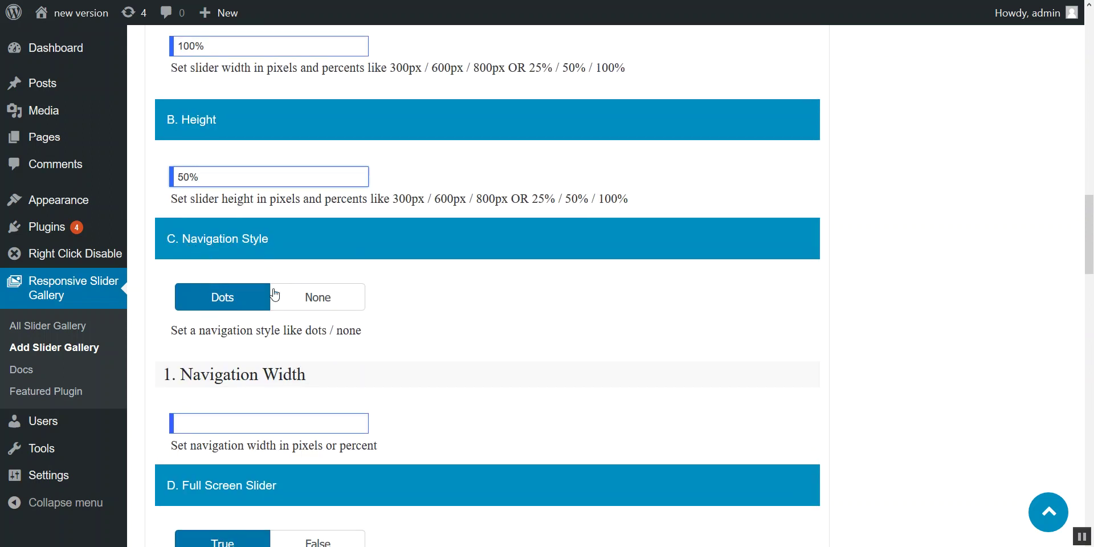
scroll(274, 294, down, 2)
click(288, 219)
click(246, 220)
click(276, 220)
click(229, 216)
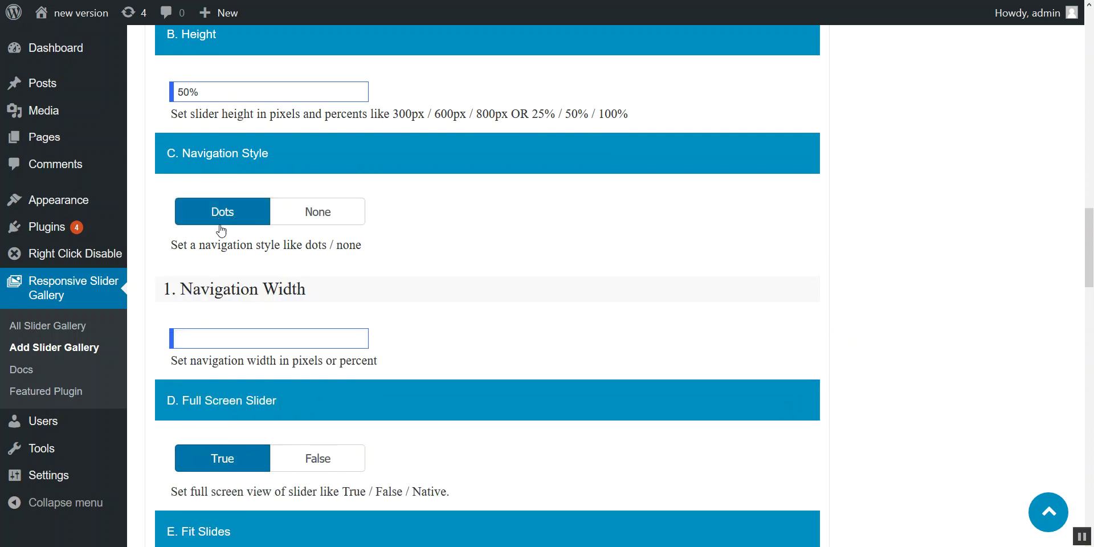
click(193, 339)
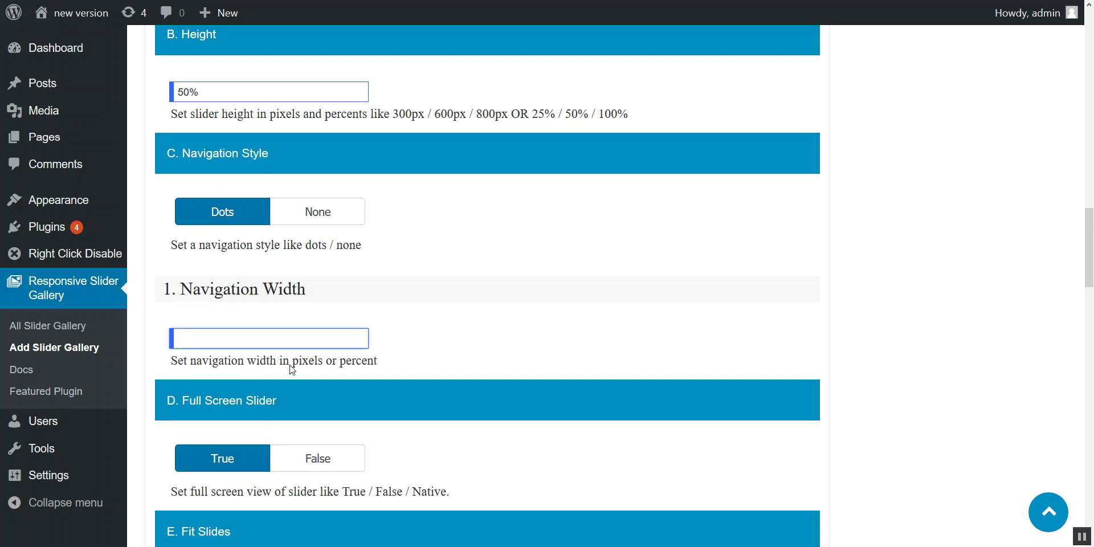
click(206, 339)
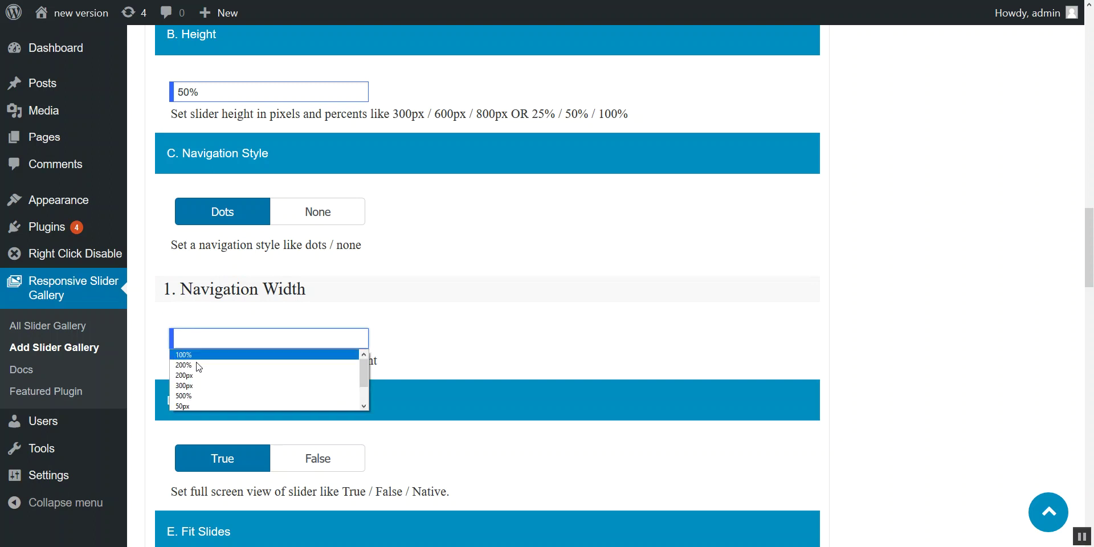
click(198, 355)
Set Full Screen Slider to True and Slider Text to Yes
scroll(197, 359, down, 3)
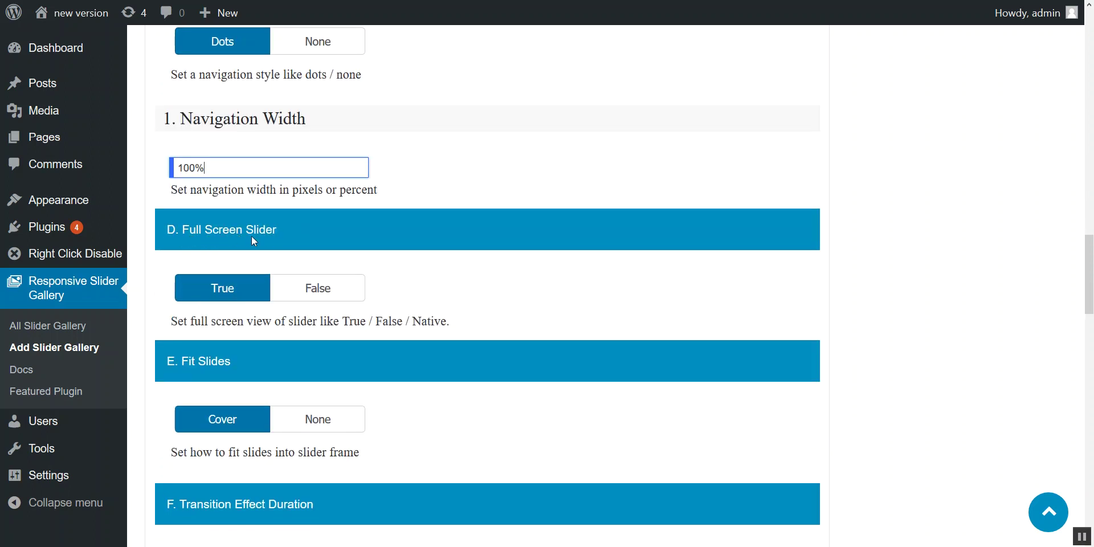
click(292, 290)
click(228, 289)
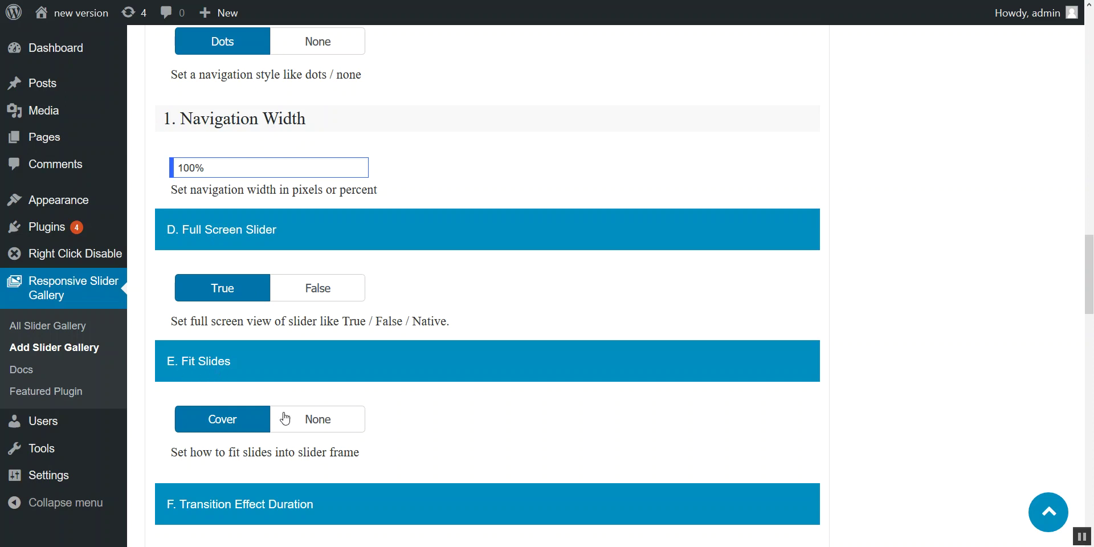
scroll(224, 420, down, 3)
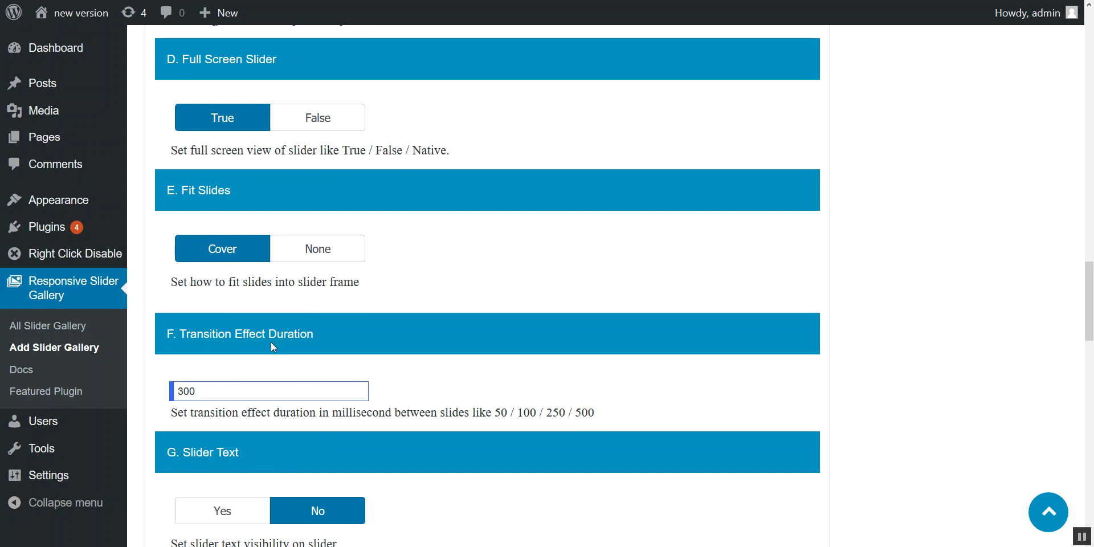
scroll(201, 387, down, 2)
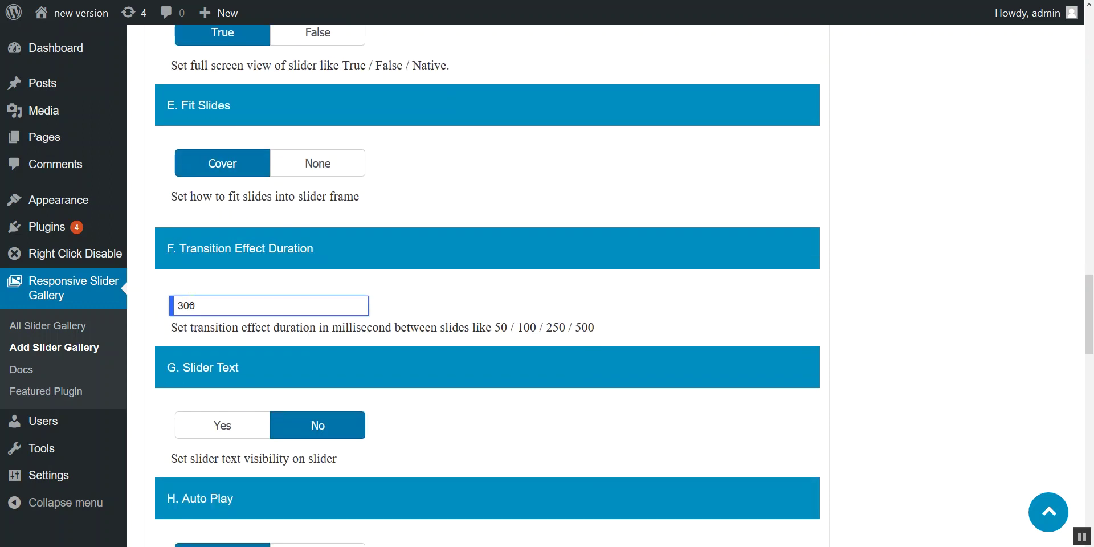
double_click(196, 305)
scroll(222, 407, down, 2)
click(224, 342)
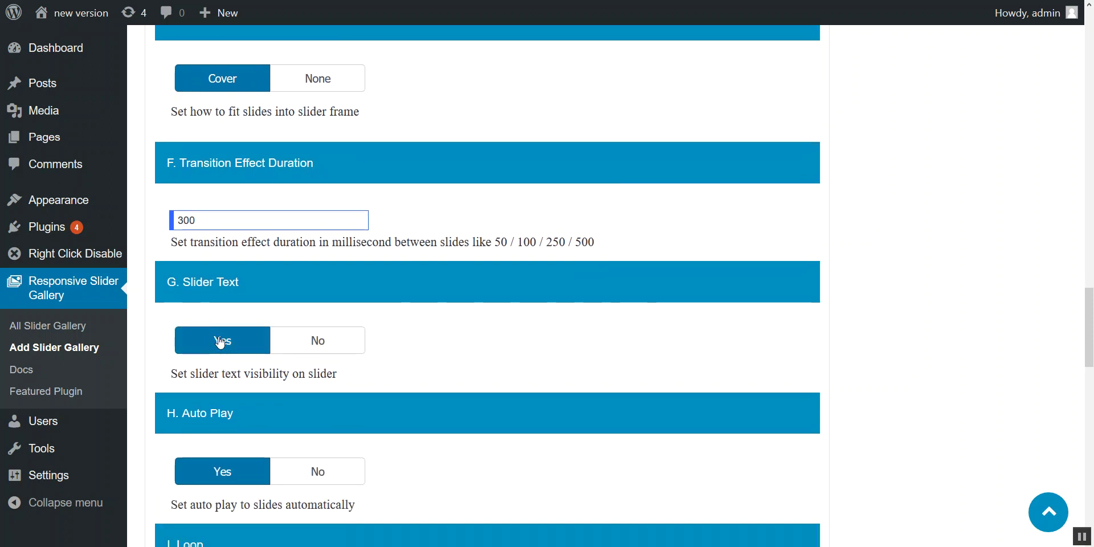
Set Navigation Arrow to Hide and Touch Slide to No
scroll(220, 342, down, 3)
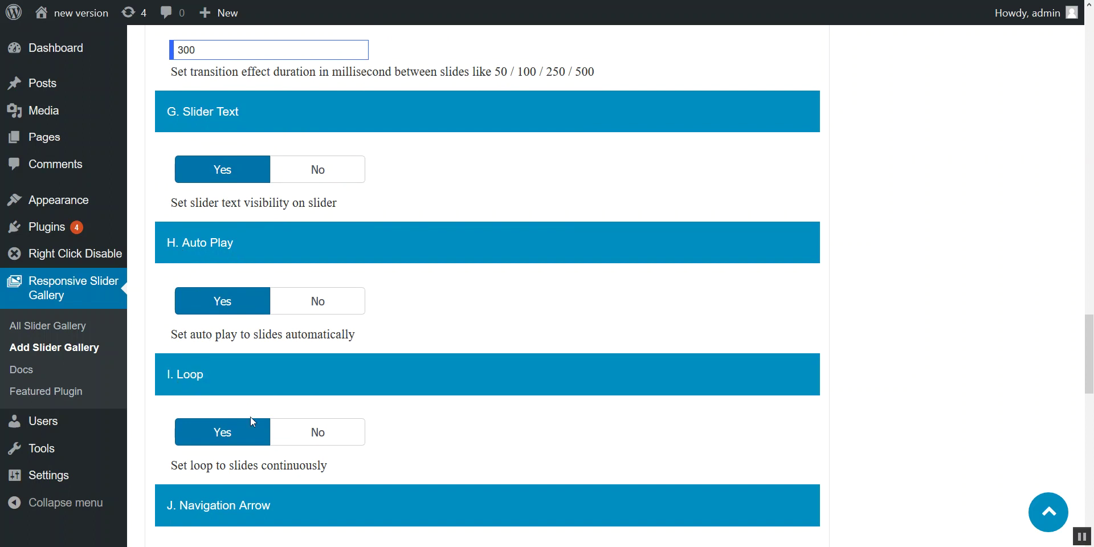
scroll(244, 424, down, 3)
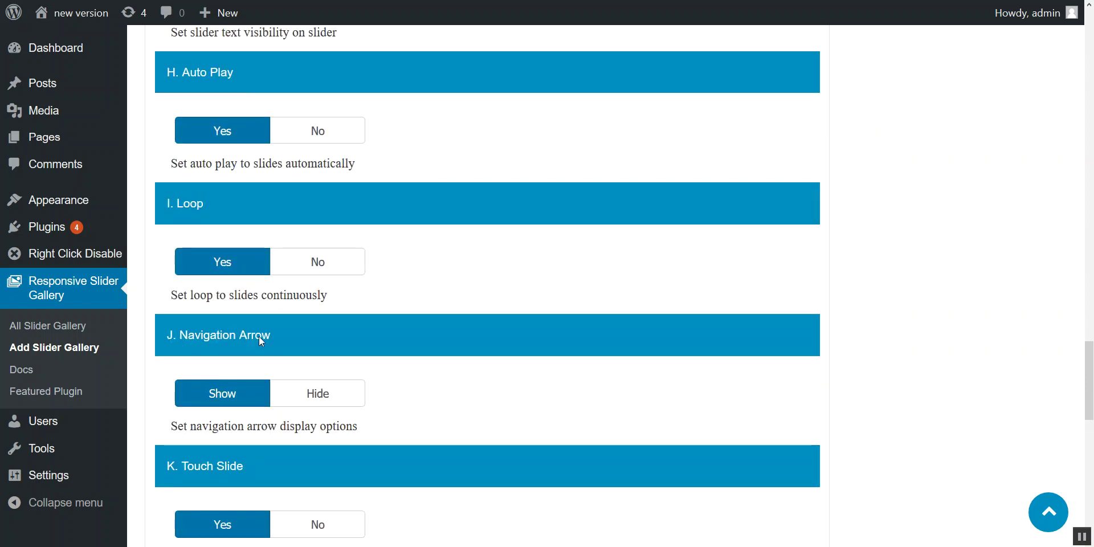
click(288, 398)
click(239, 399)
click(289, 399)
scroll(244, 399, down, 2)
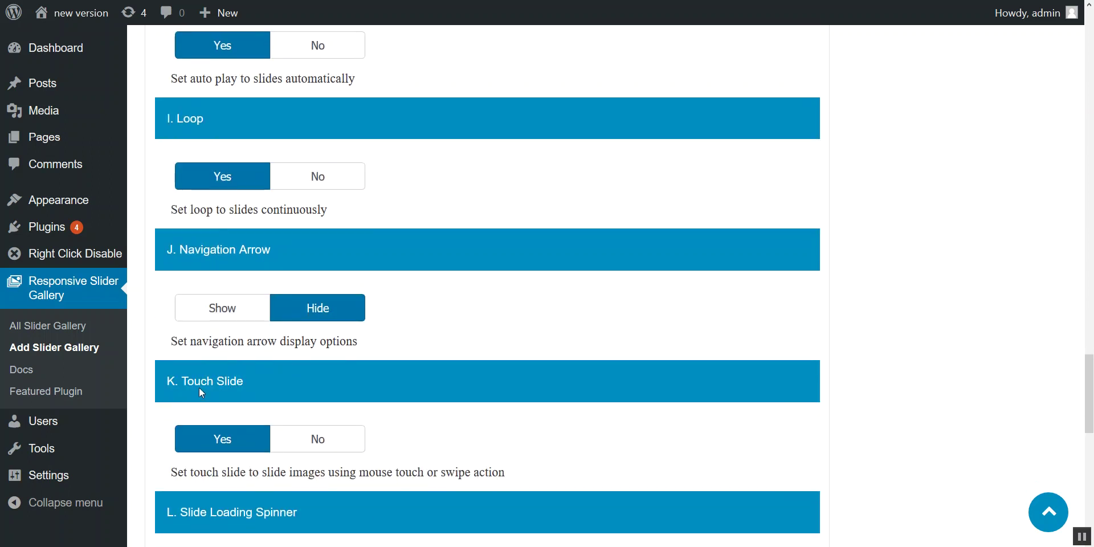
click(287, 439)
Publish the My New Slider gallery with its configured settings
scroll(241, 434, down, 3)
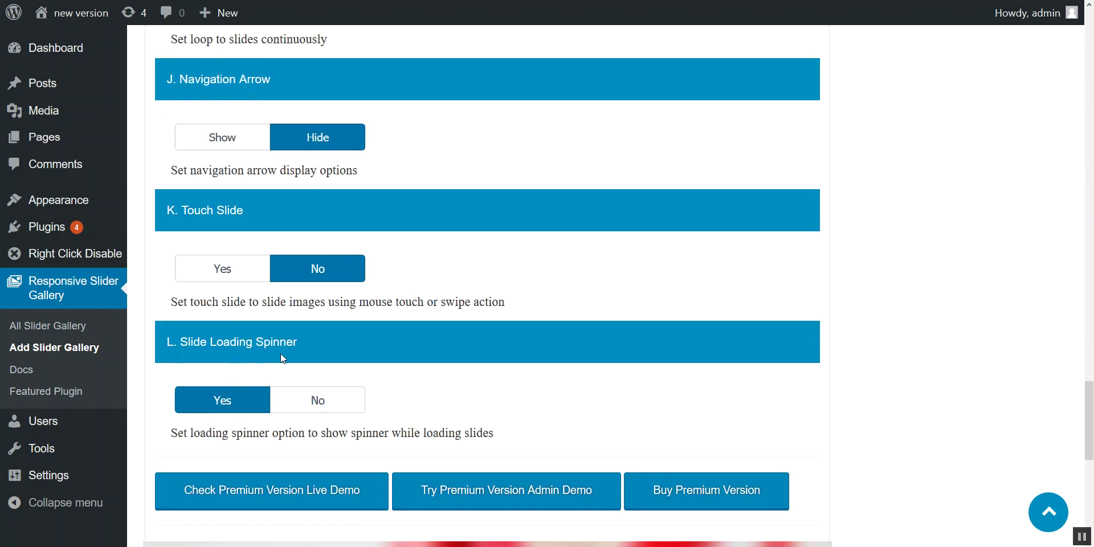
click(1048, 501)
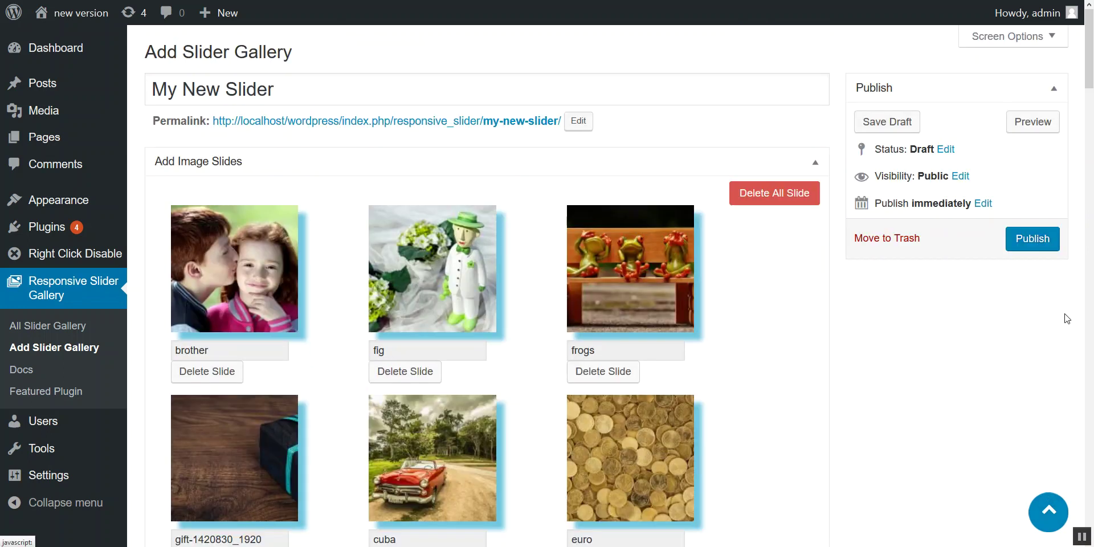
click(1031, 244)
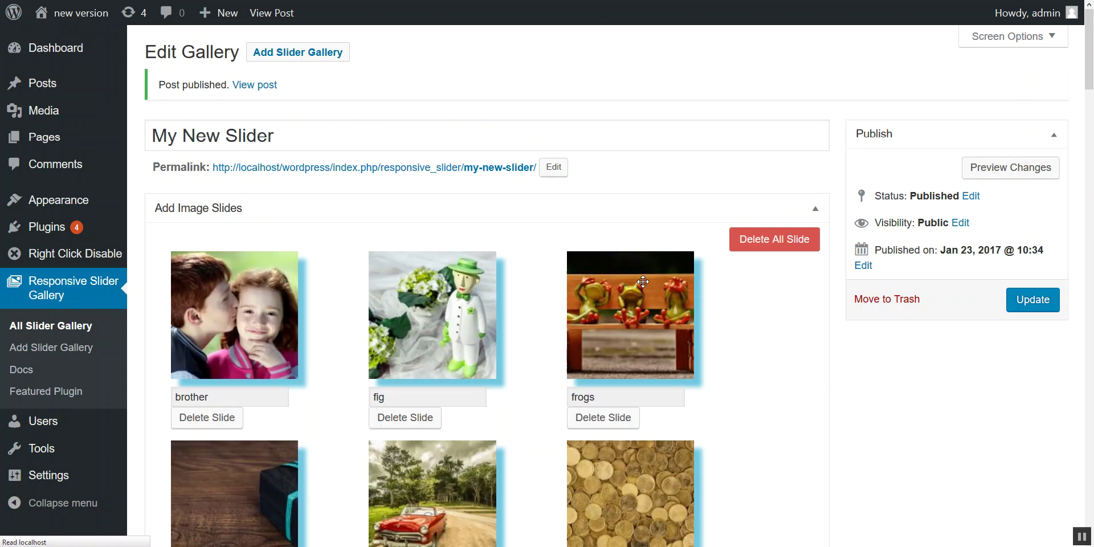
Copy the shortcode [responsive-slider id=66] from the gallery's Slider Settings section
scroll(349, 254, down, 10)
scroll(350, 266, down, 3)
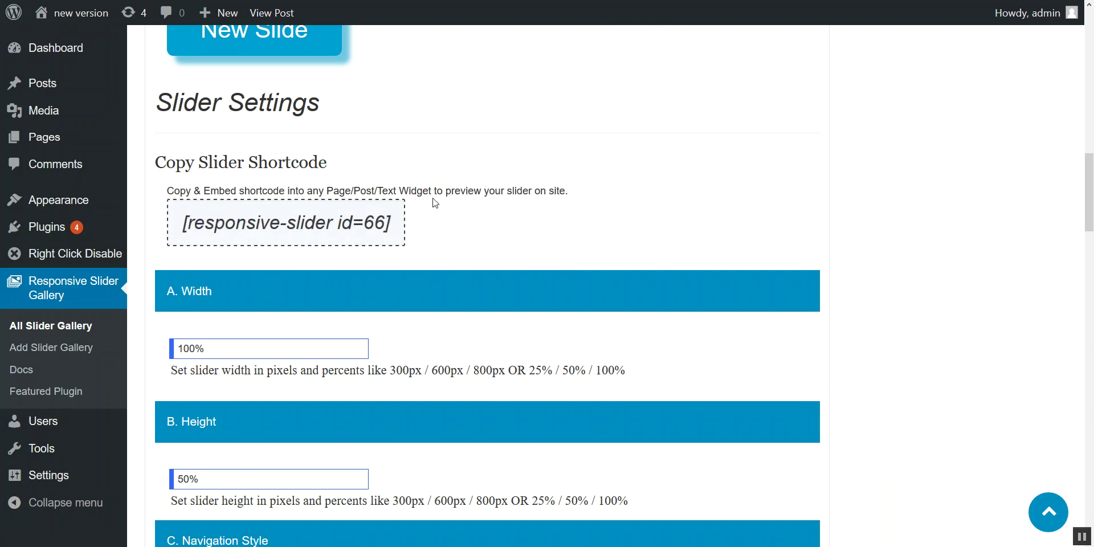
drag(407, 223, 196, 218)
right_click(220, 222)
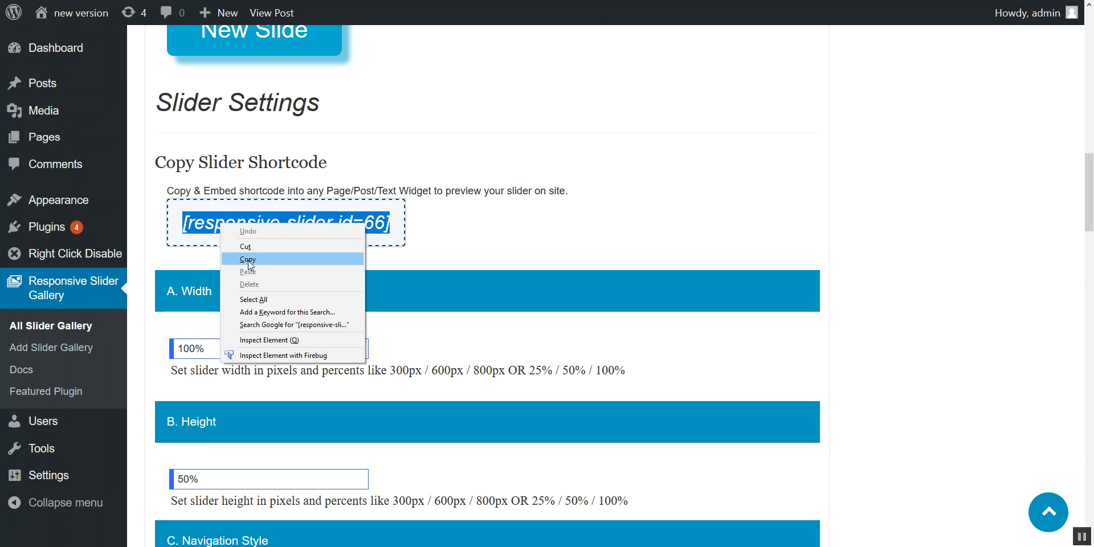
click(246, 262)
Create a new page from the Pages list and title it My New Slider
mouse_move(57, 137)
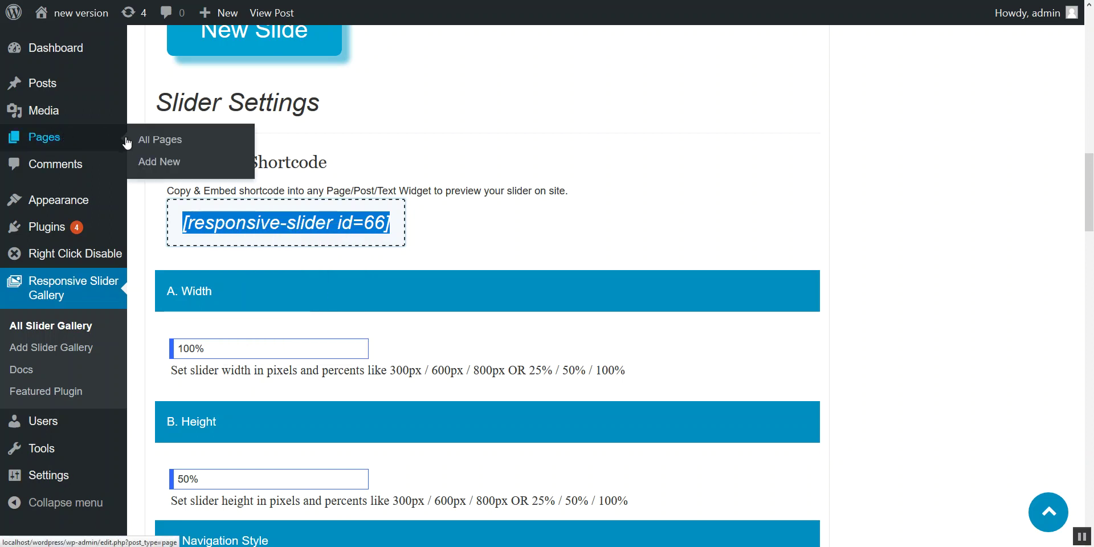
right_click(158, 144)
key(Escape)
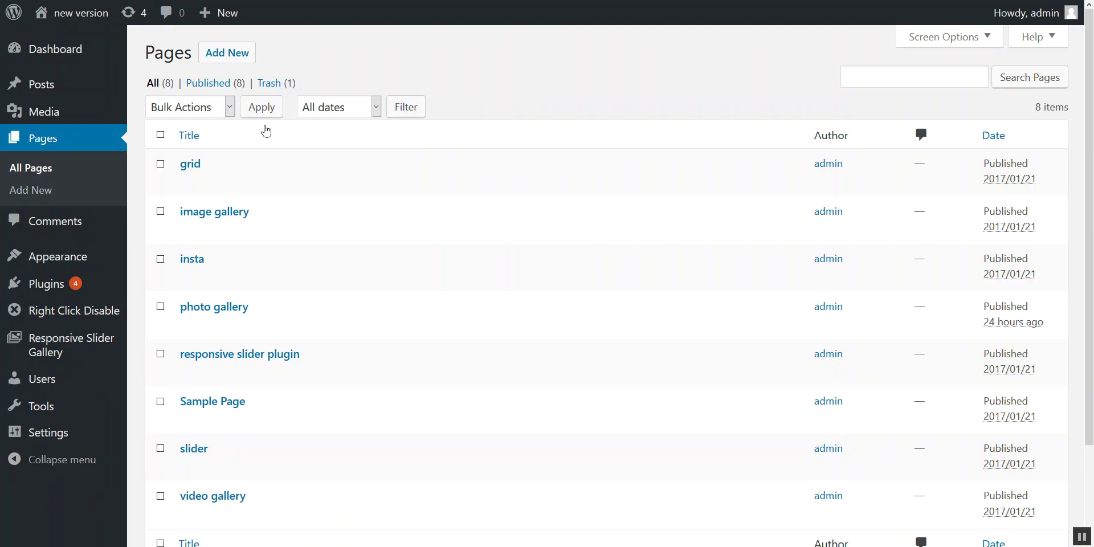
click(235, 58)
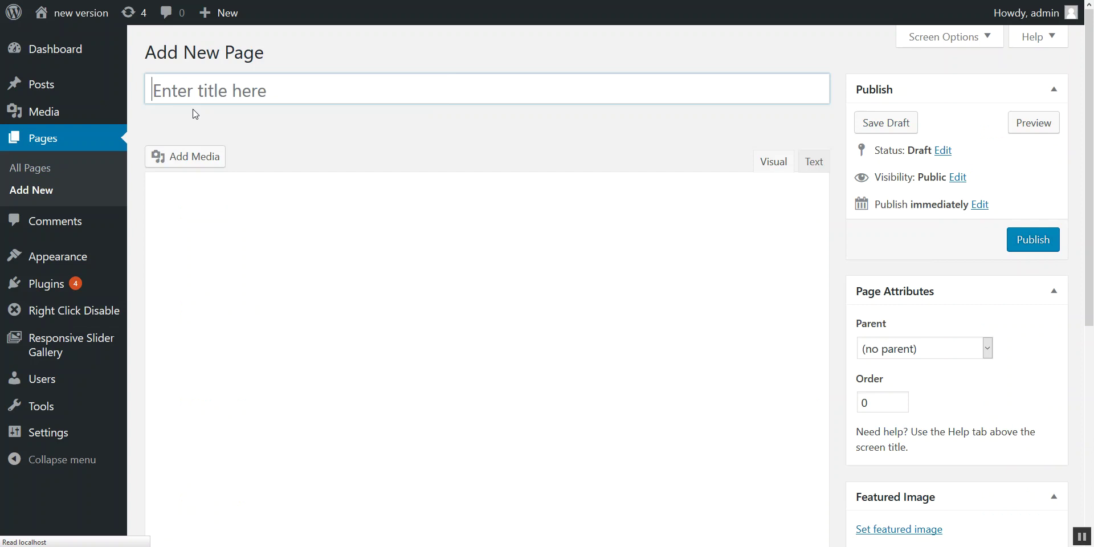
text(My New Sli)
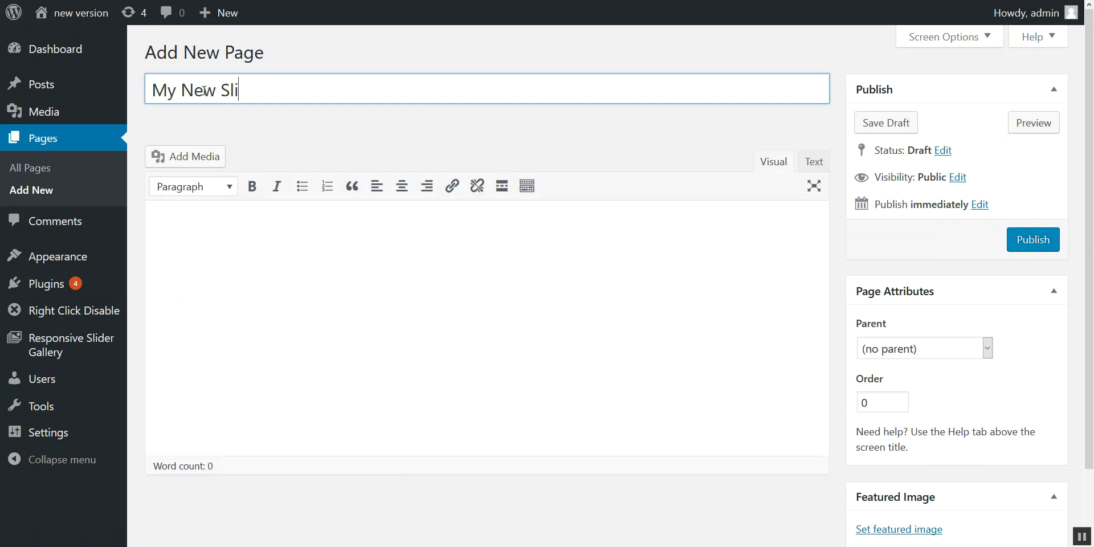
text(dde)
key(BackSpace)
key(BackSpace)
text(e)
Paste the copied shortcode [responsive-slider id=66] into the page body and publish the page
click(247, 252)
right_click(232, 250)
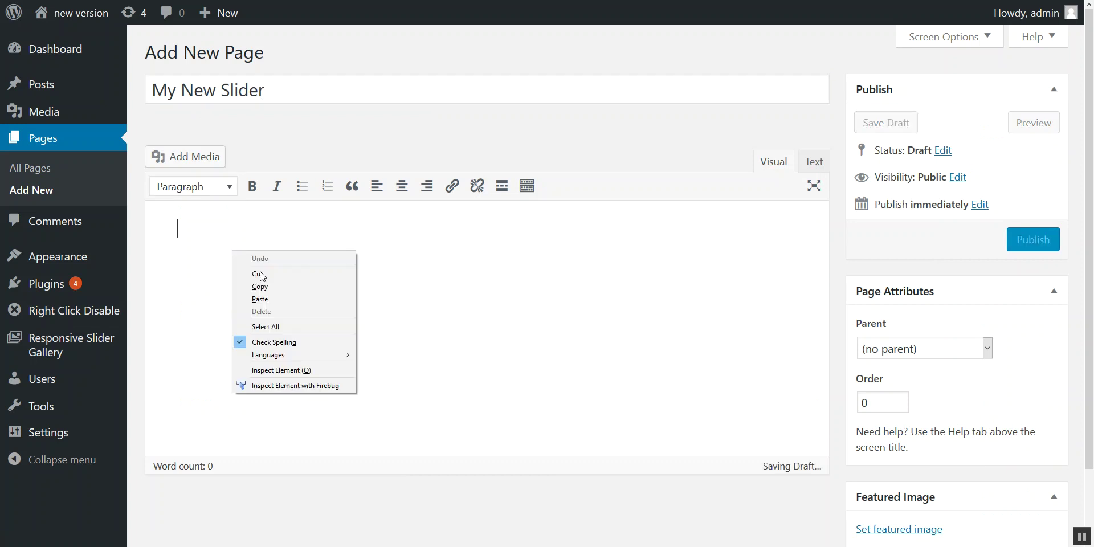
click(262, 298)
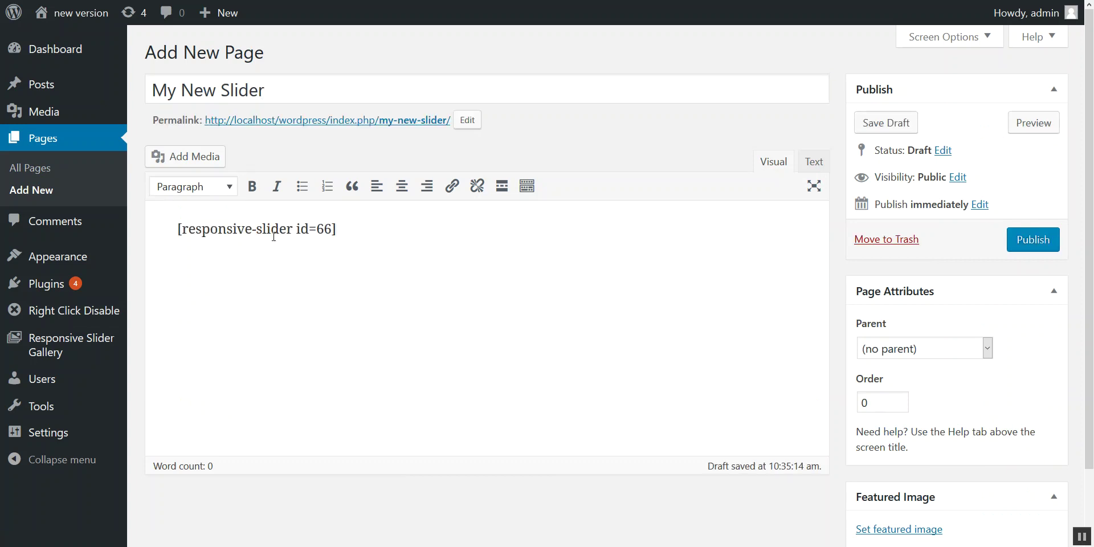
click(1029, 236)
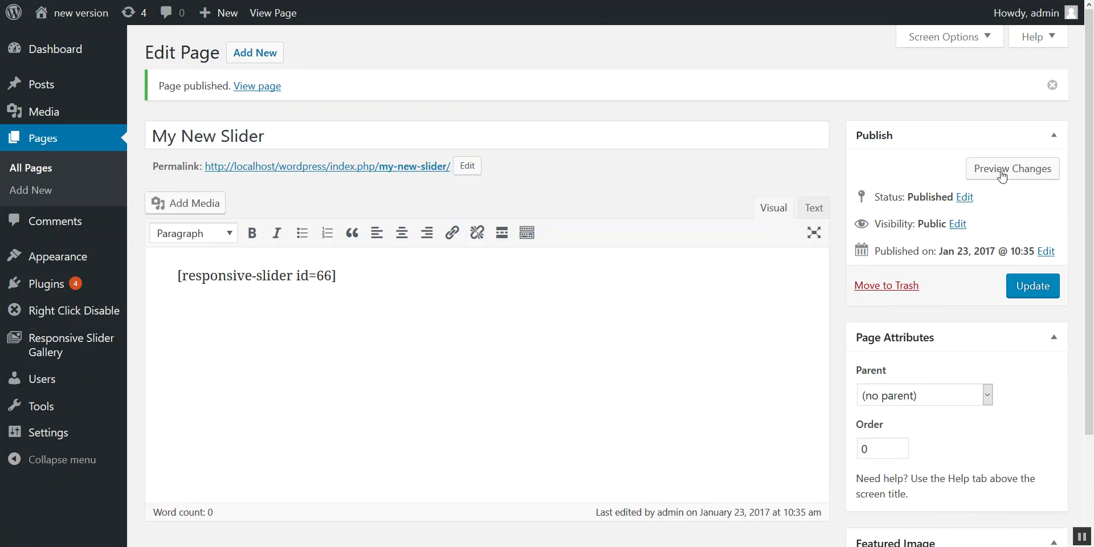
Preview the published My New Slider page and compare its slide captions with the slide titles in the gallery editor
click(1005, 172)
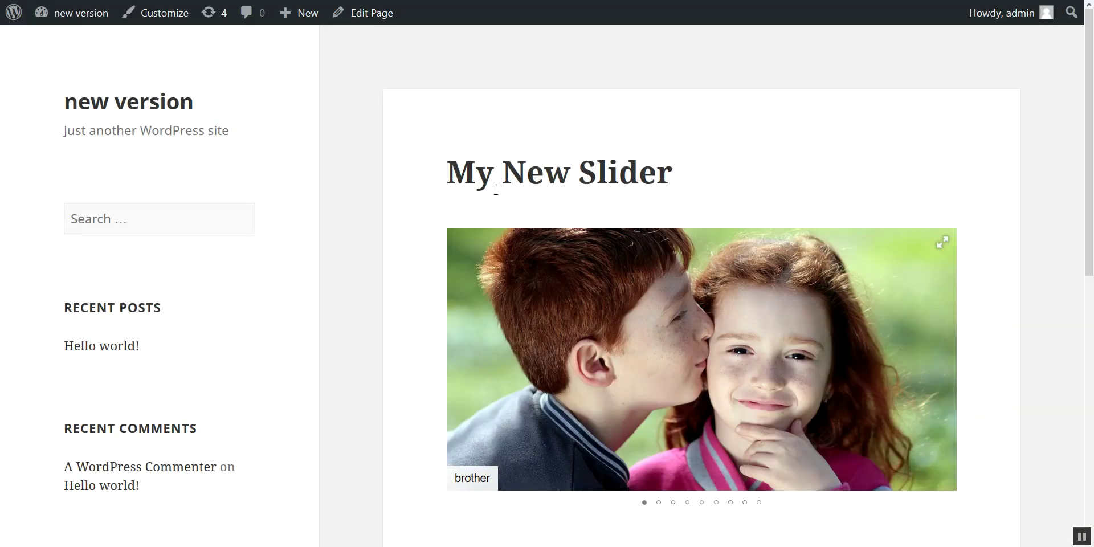
scroll(790, 324, down, 2)
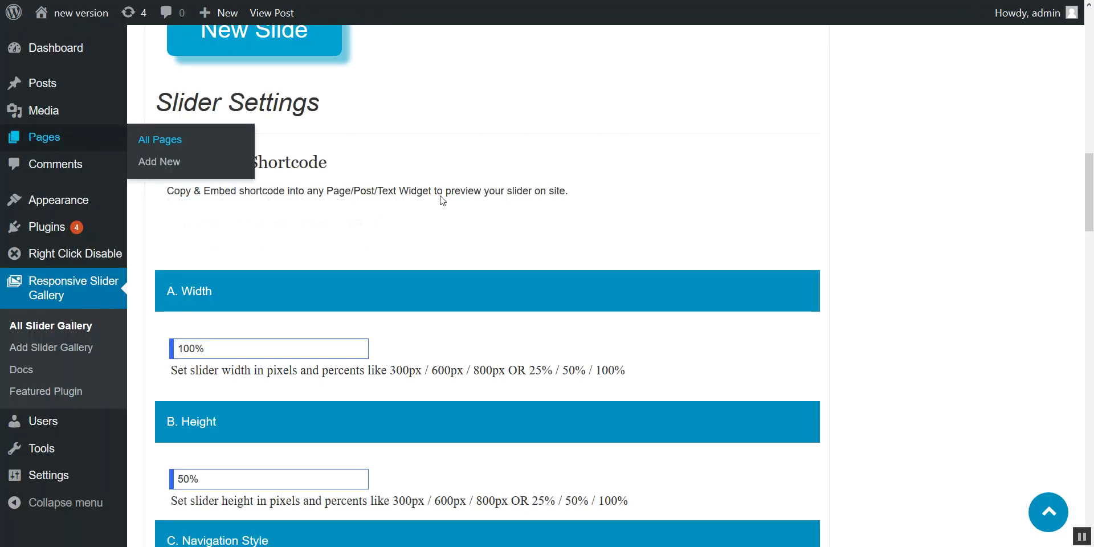
scroll(455, 167, up, 10)
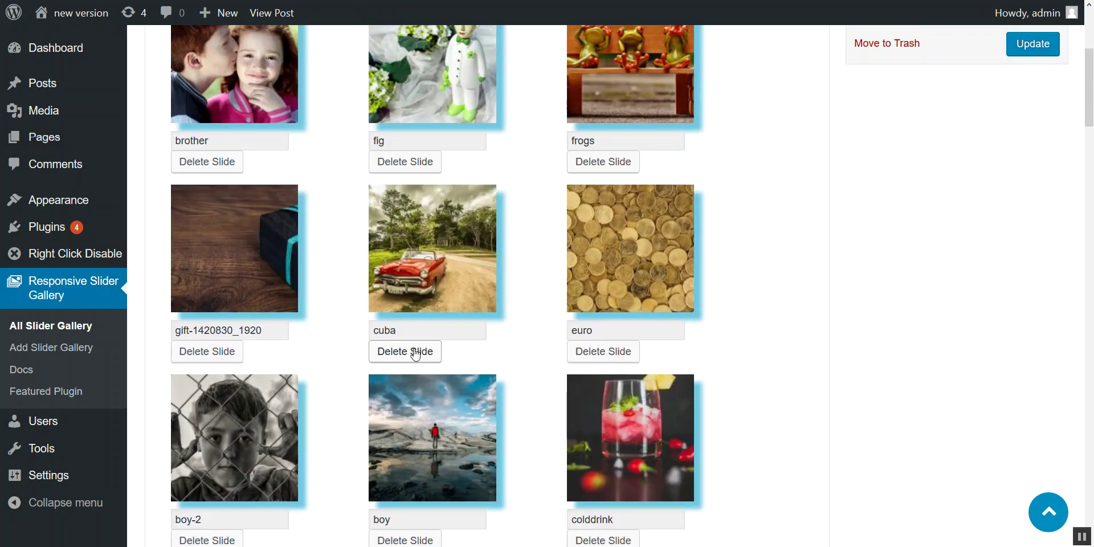
double_click(387, 333)
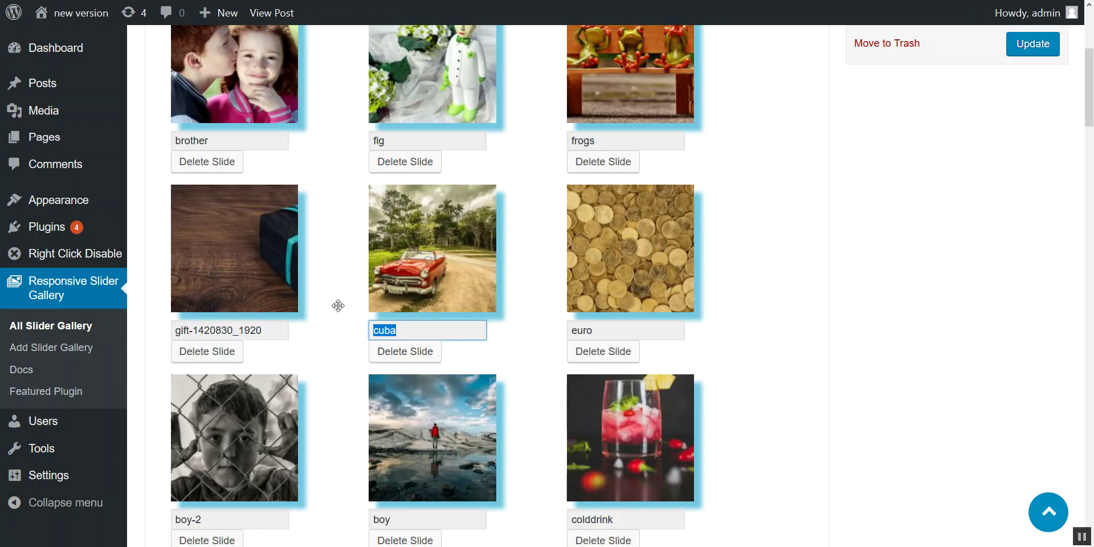
Set the gallery's Navigation Style to None and update the gallery
scroll(333, 302, down, 15)
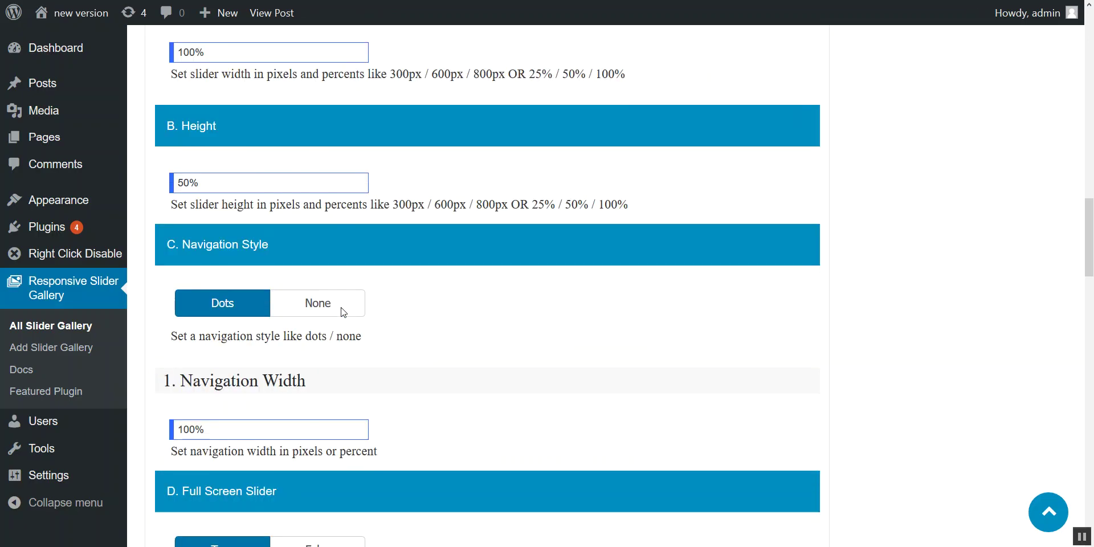
scroll(326, 296, up, 4)
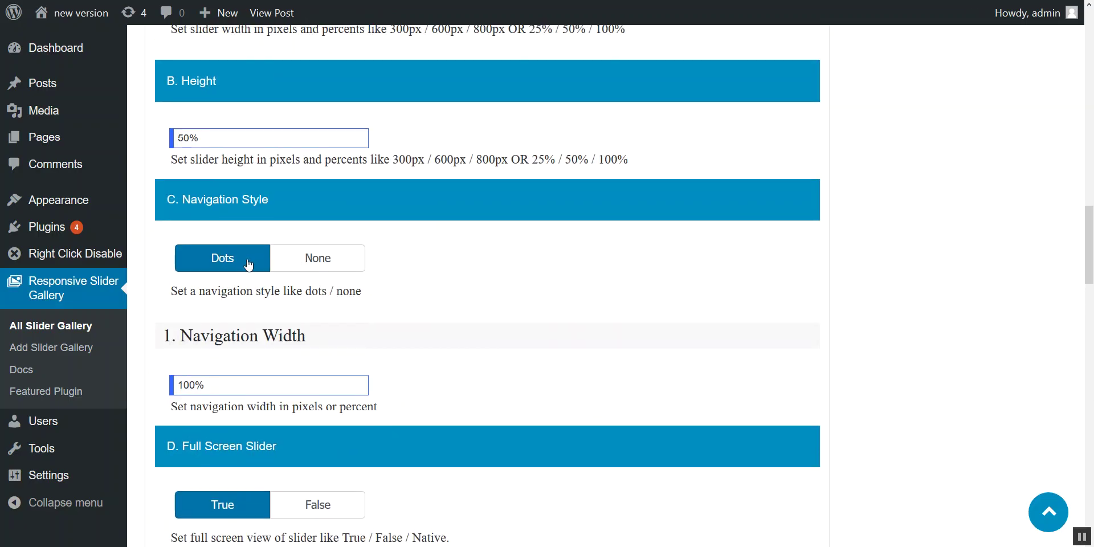
click(290, 269)
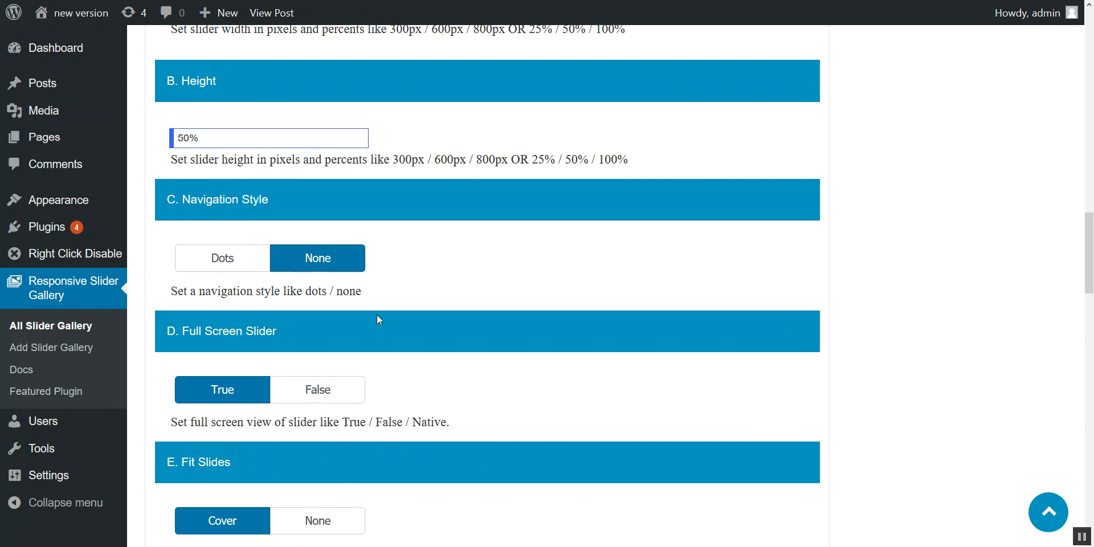
click(1047, 510)
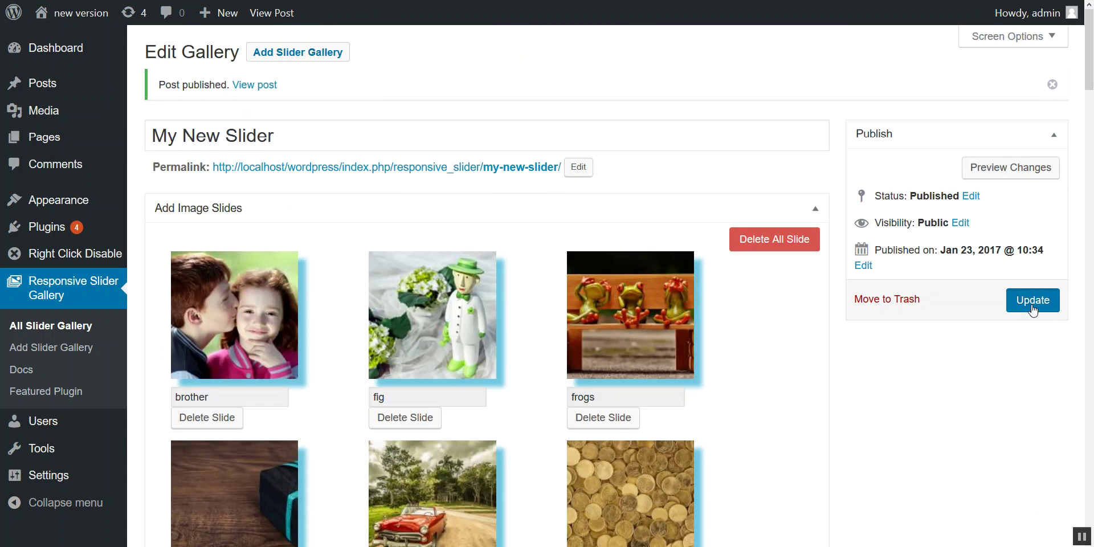
click(1033, 300)
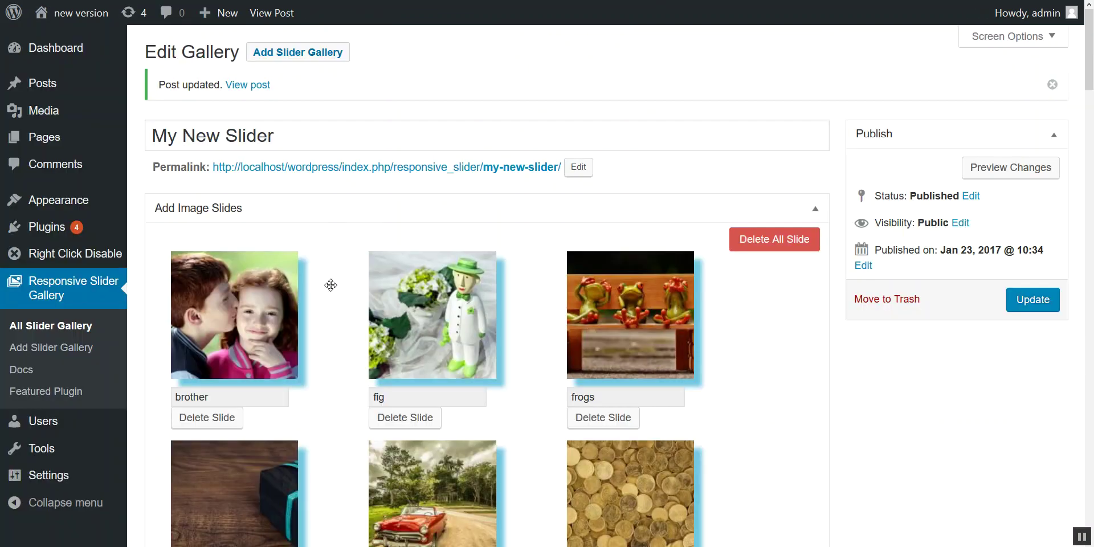
Examine the updated slider on the site page, opening and closing its full-screen view
scroll(334, 291, down, 5)
scroll(333, 291, down, 15)
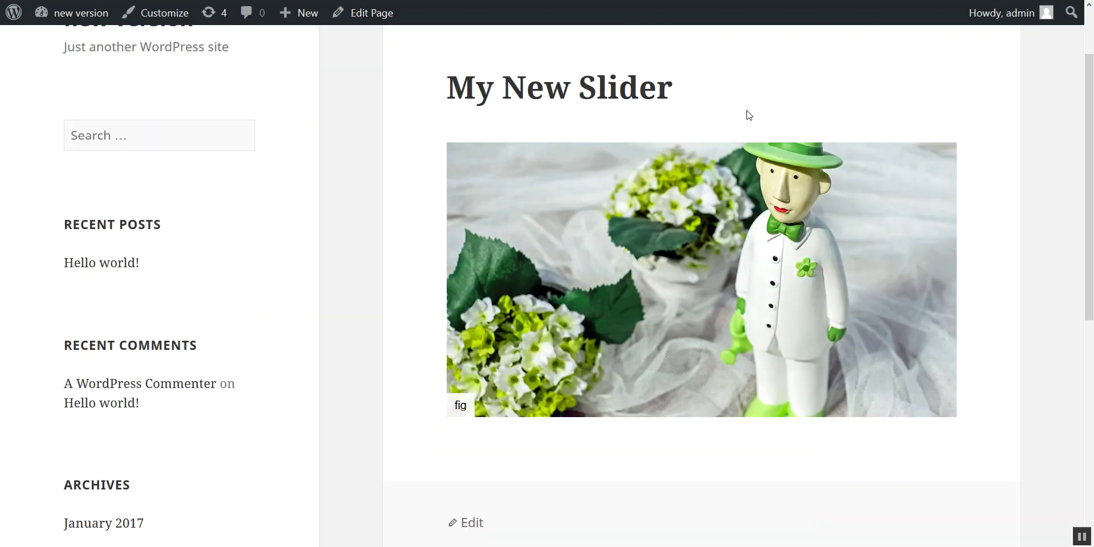
click(943, 158)
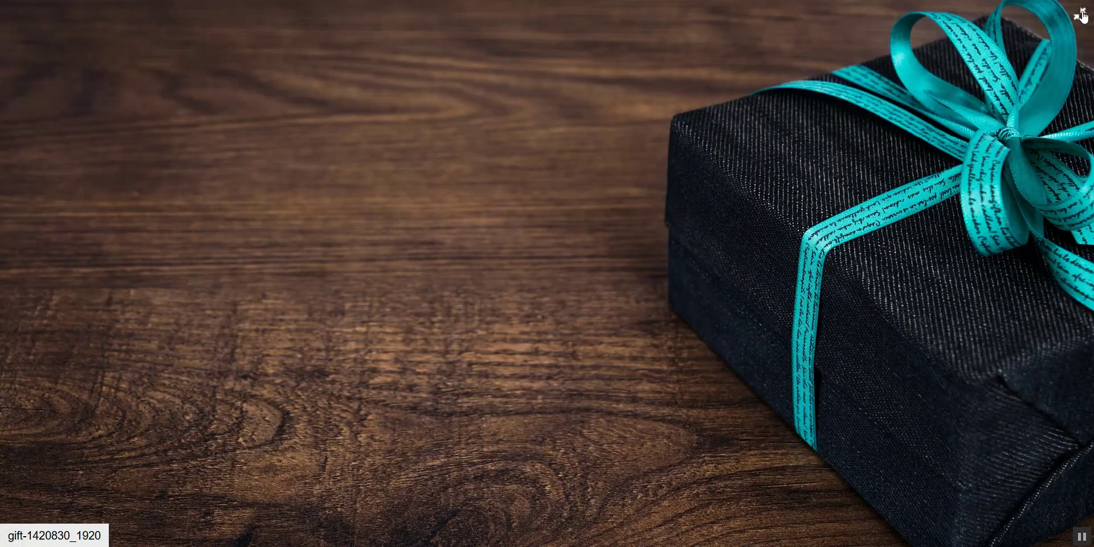
click(1079, 14)
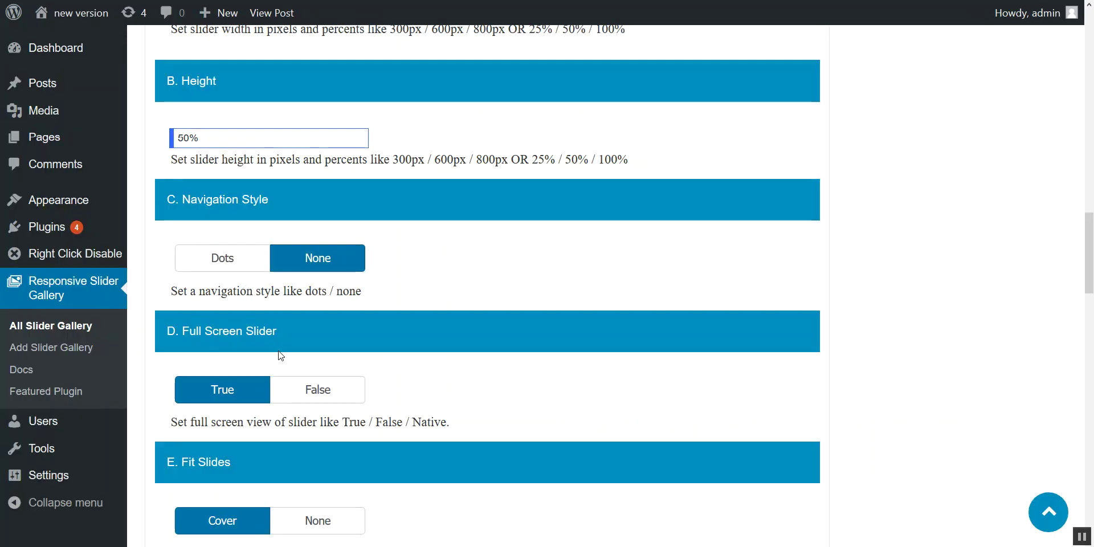
Set Full Screen Slider to False and update the gallery
click(306, 398)
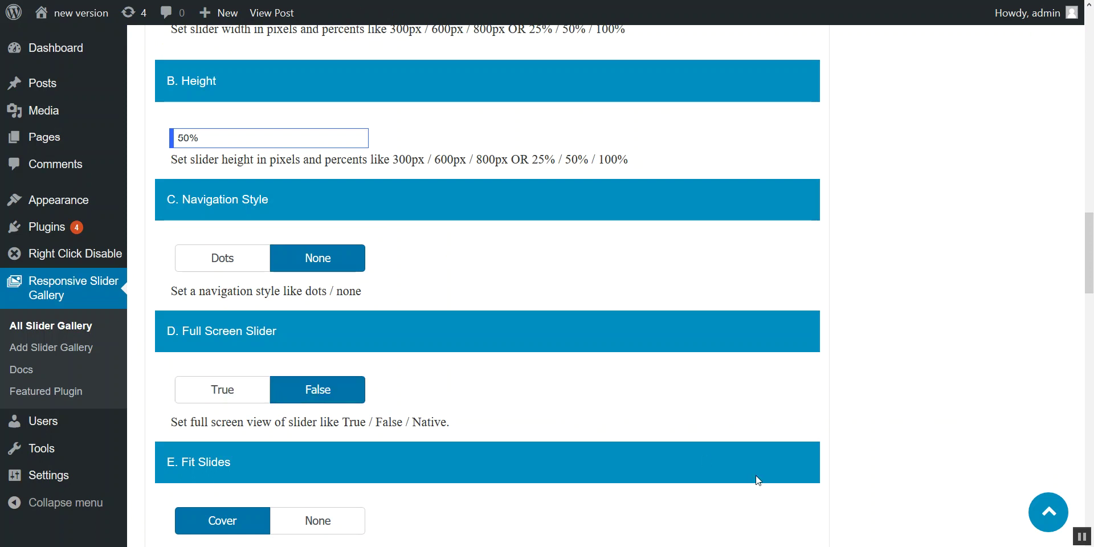
click(1048, 512)
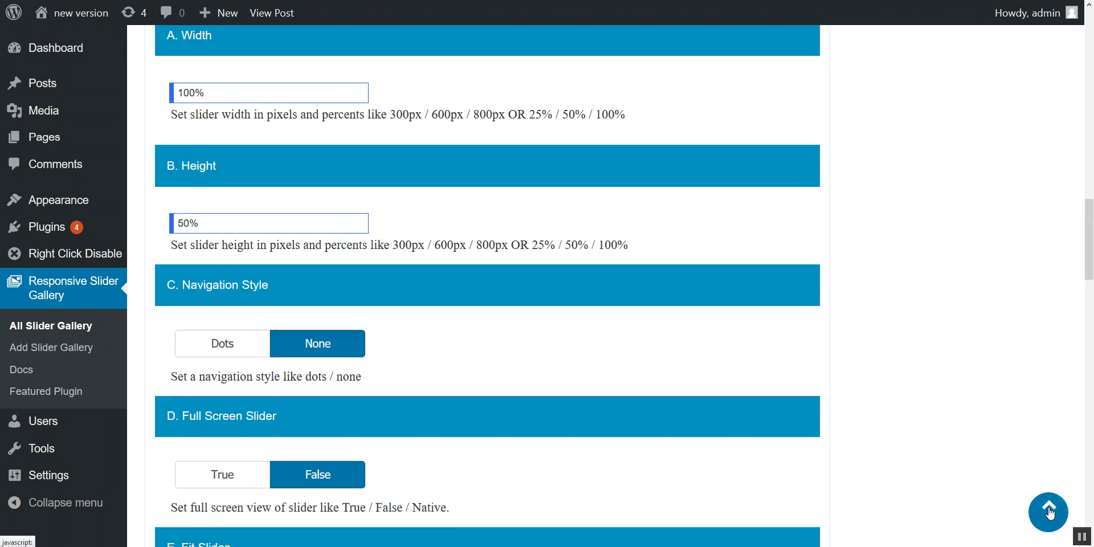
click(1032, 299)
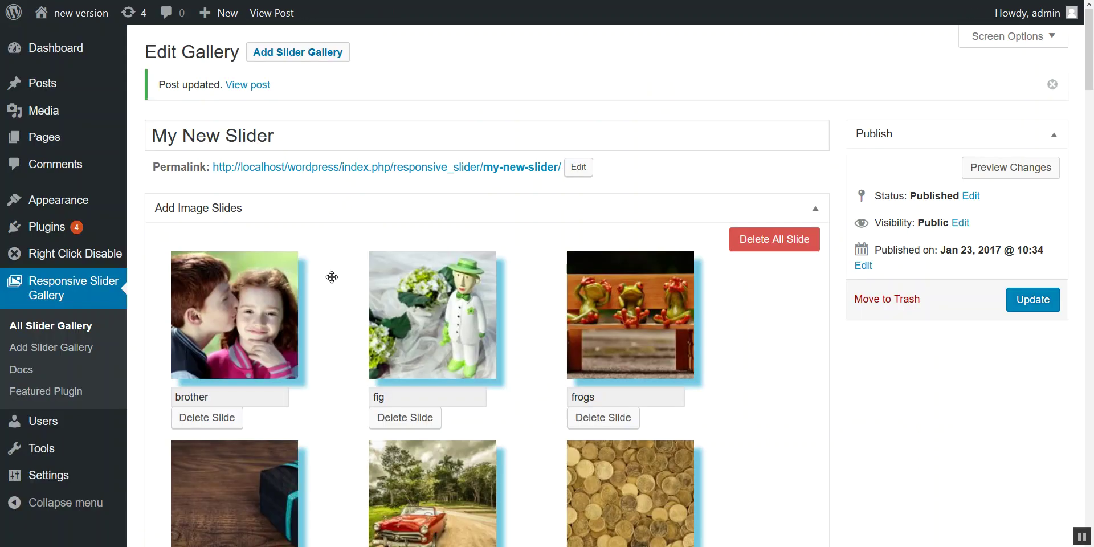
Set the Transition Effect Duration to 50 milliseconds and update the gallery
scroll(387, 309, down, 2)
scroll(388, 308, down, 20)
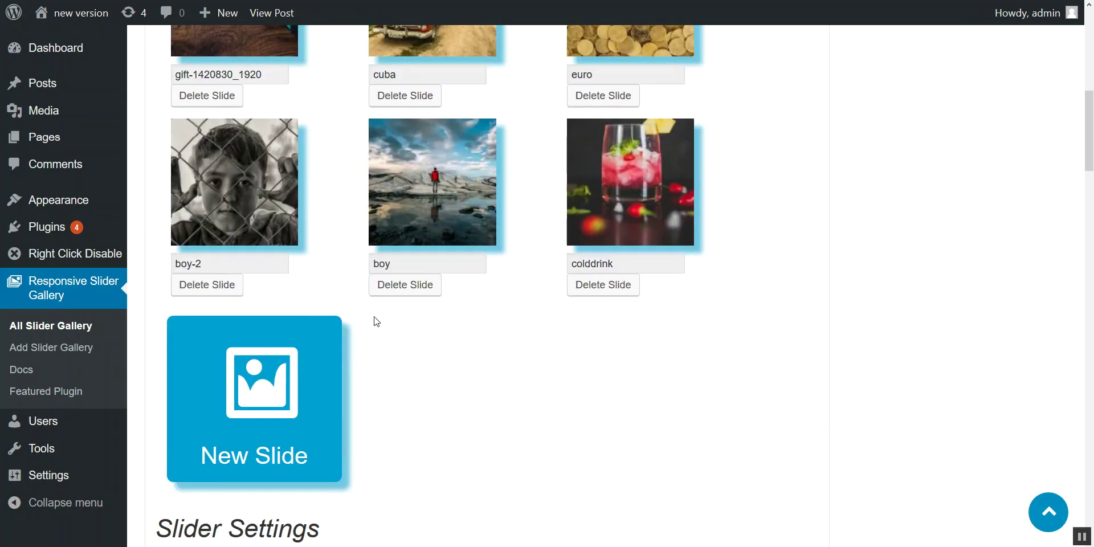
scroll(333, 322, down, 3)
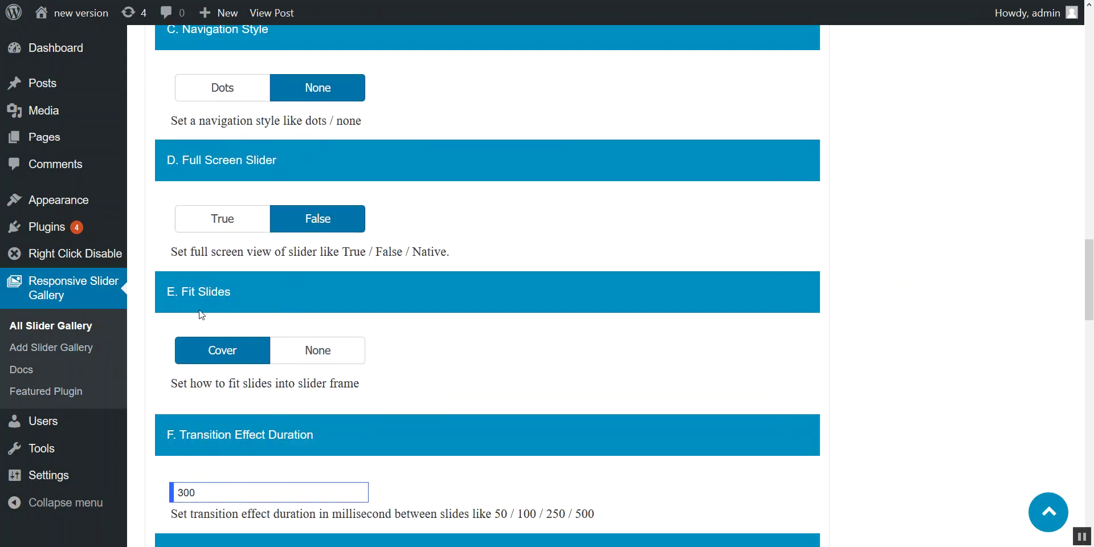
scroll(209, 305, down, 3)
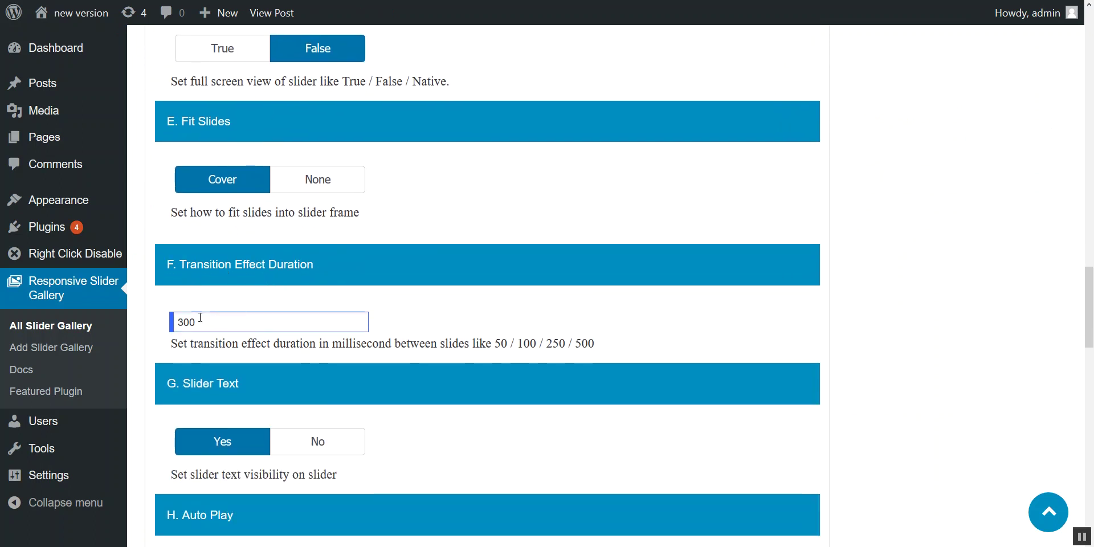
double_click(199, 321)
click(210, 322)
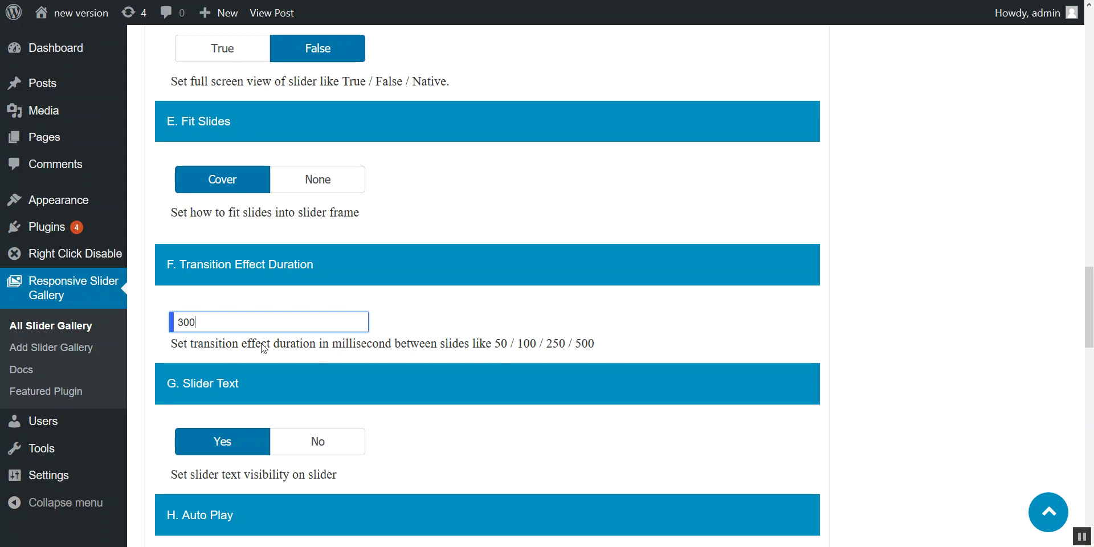
drag(205, 322, 150, 323)
text(50)
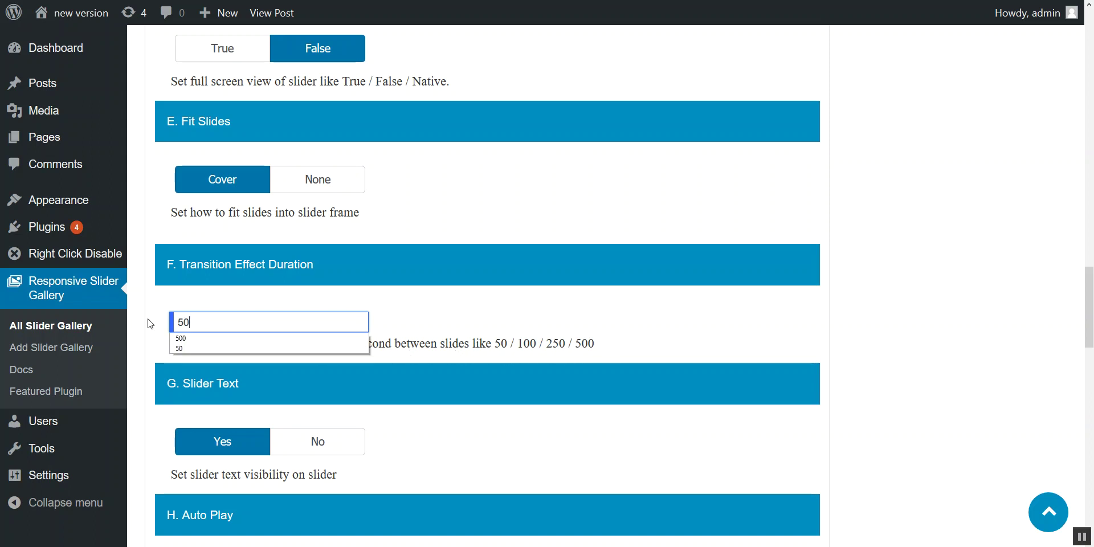
key(Down)
click(1036, 516)
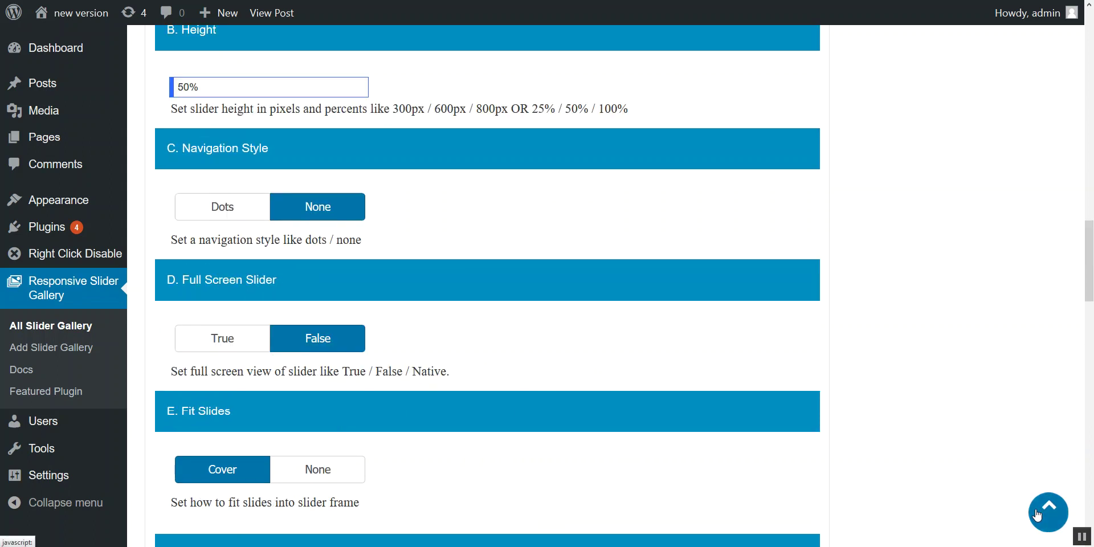
click(1034, 303)
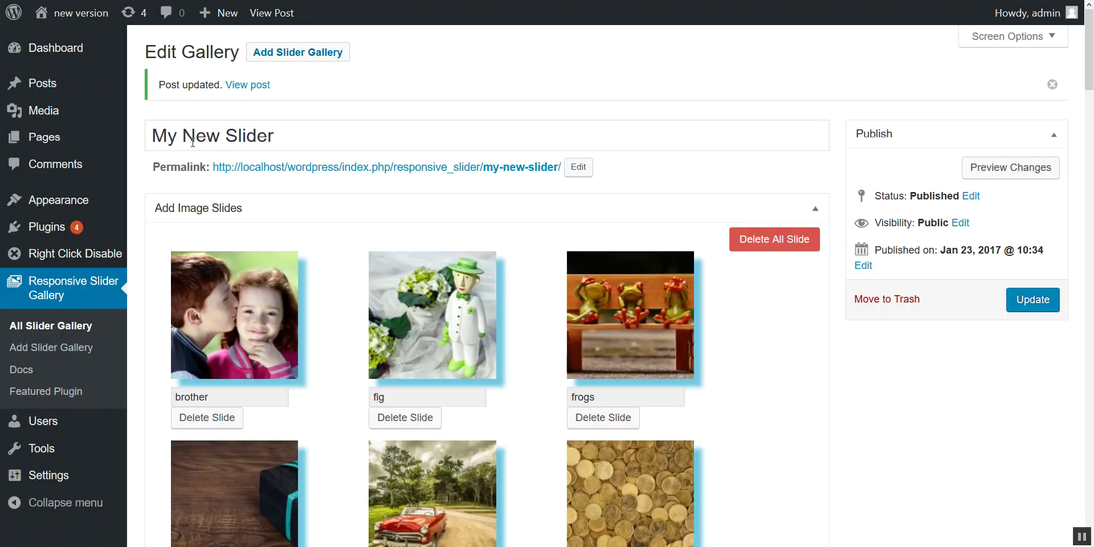
Set Slider Text to No and update the gallery
scroll(281, 218, down, 5)
scroll(311, 243, down, 20)
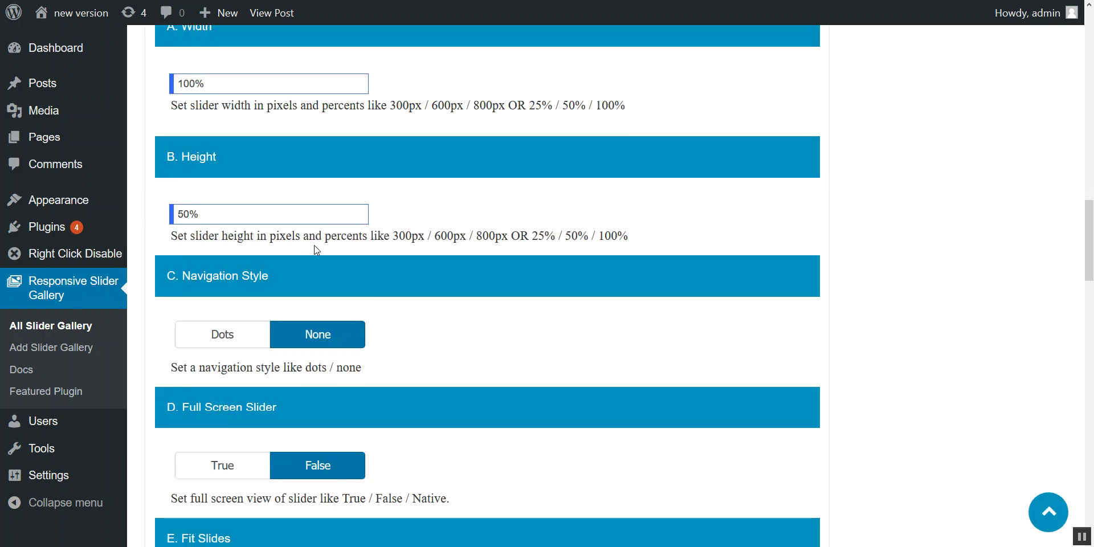
scroll(316, 251, down, 4)
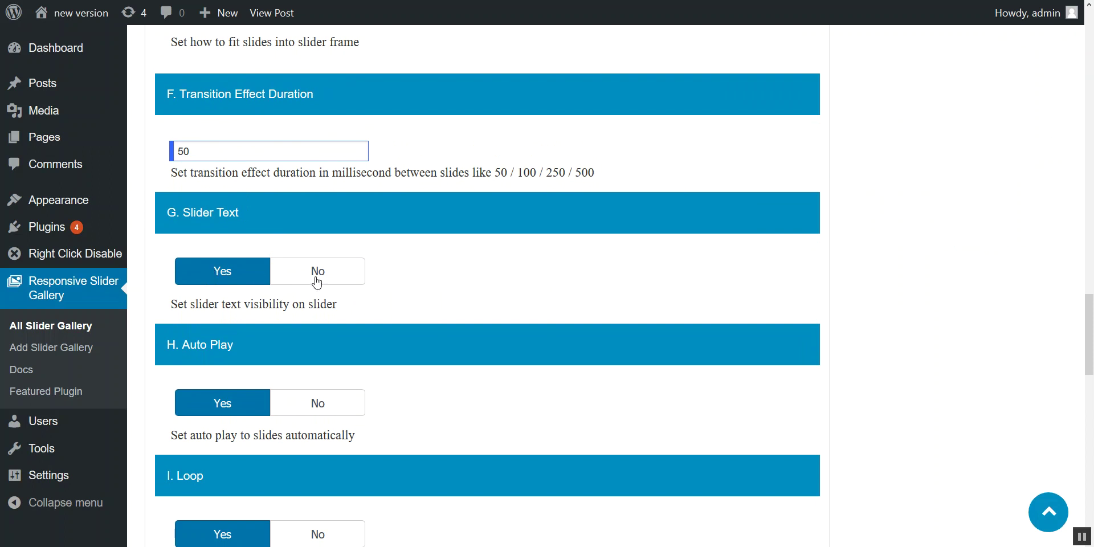
click(279, 279)
click(1047, 512)
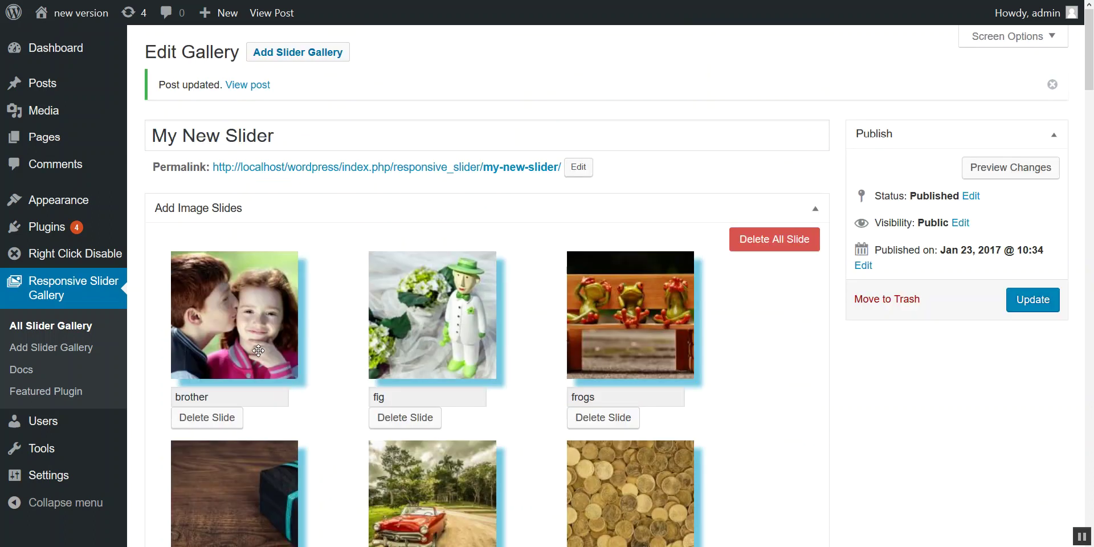
drag(240, 397, 166, 403)
click(1012, 297)
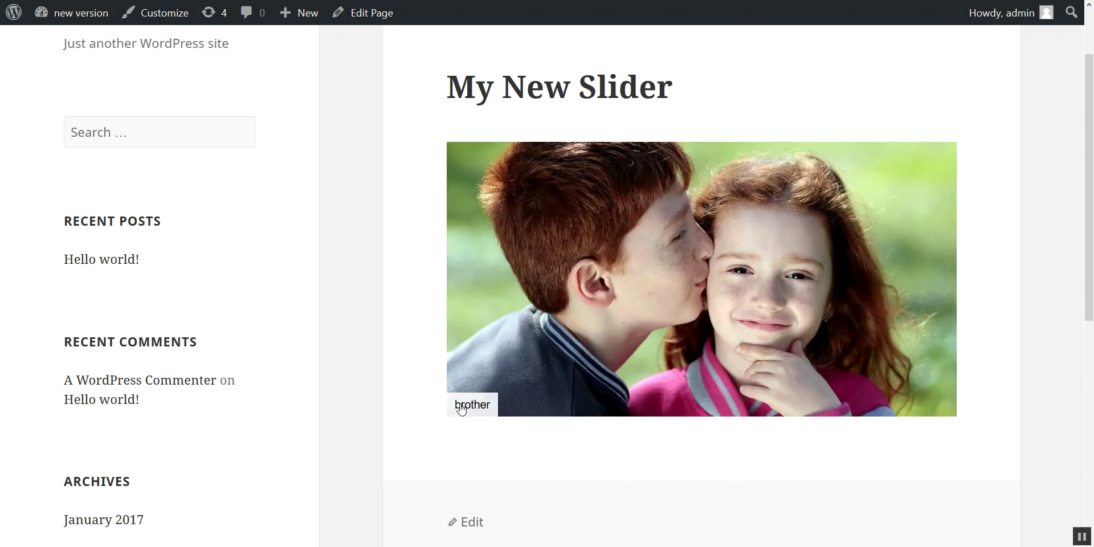
Reload the site page to check the slider, then return to the gallery editor and update the gallery again
key(F5)
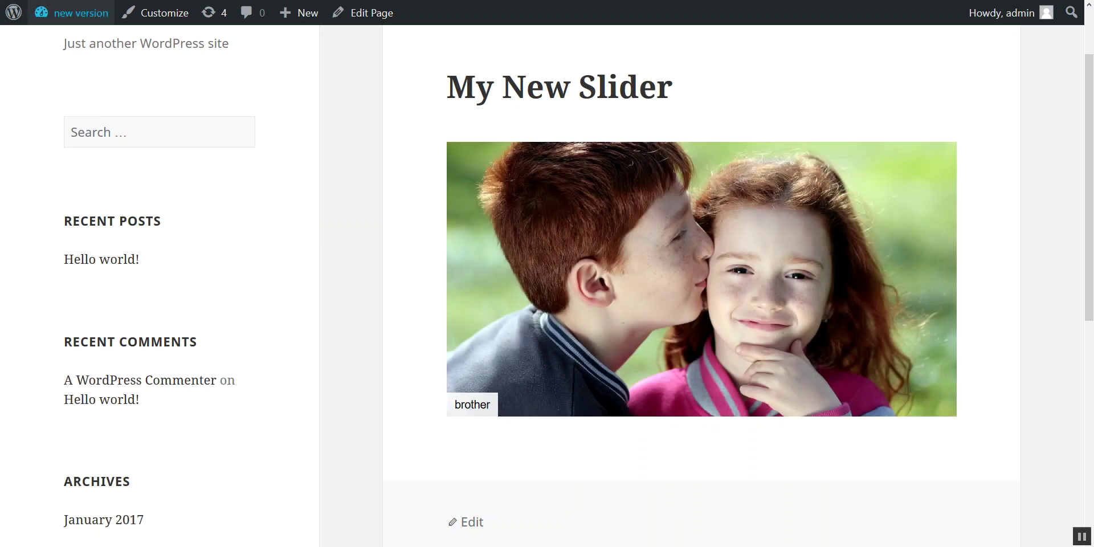
key(ctrl+Tab)
click(1041, 302)
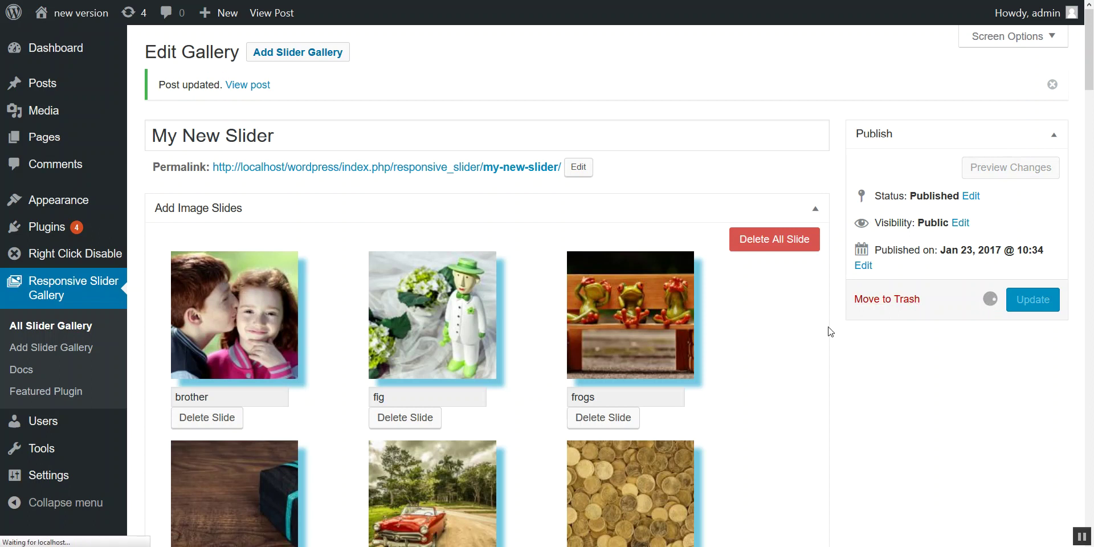
Review the slider settings, choose No for the Slider Text visibility option and update the gallery
scroll(603, 334, down, 15)
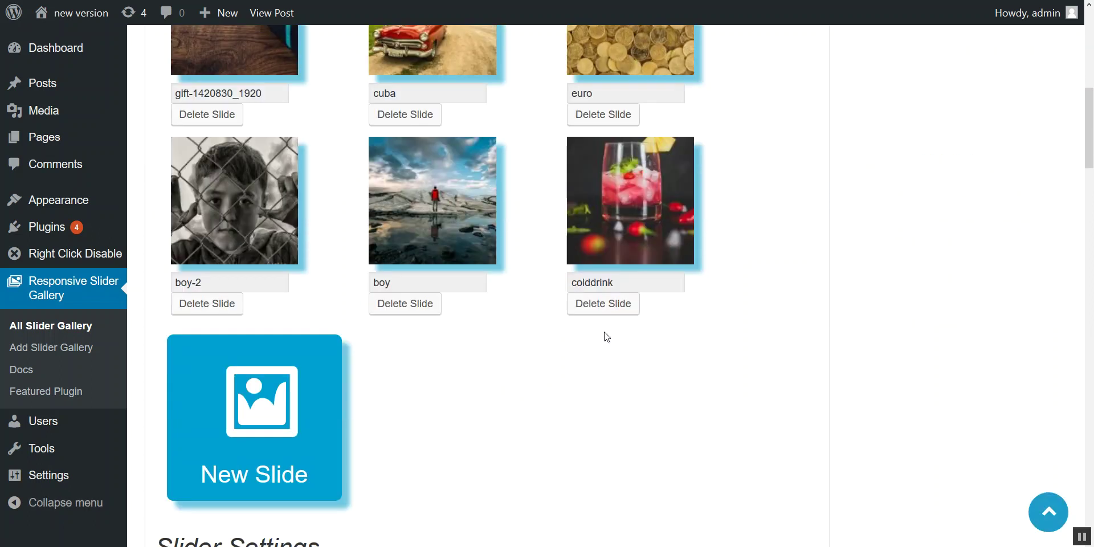
scroll(564, 326, down, 5)
scroll(223, 275, down, 5)
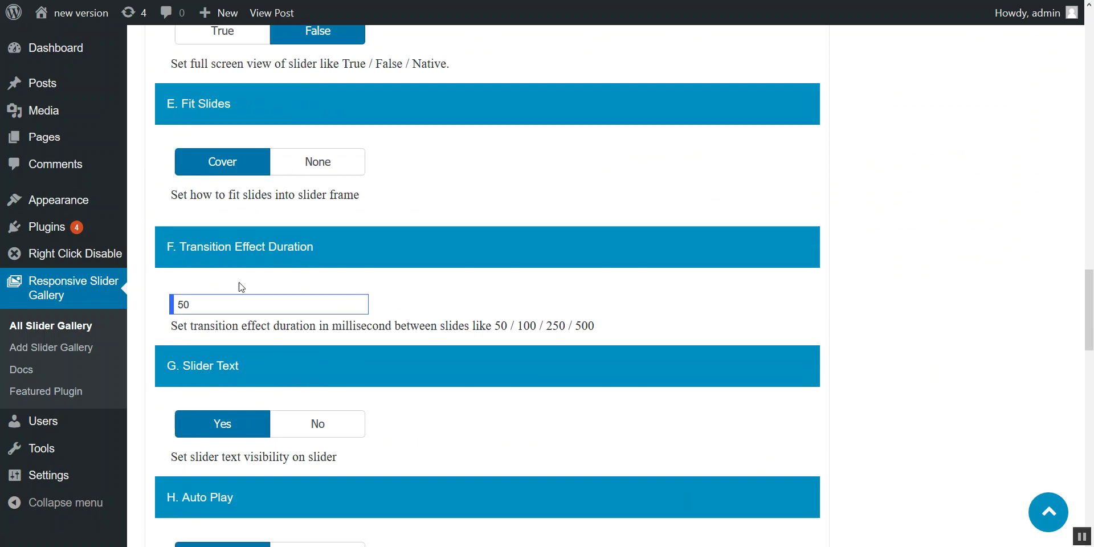
scroll(212, 379, down, 3)
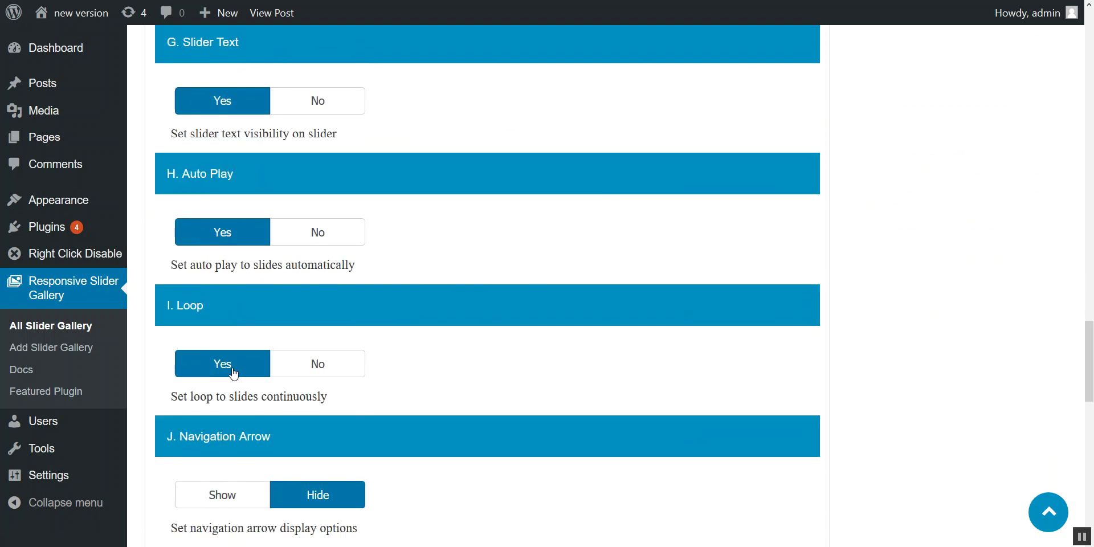
scroll(235, 372, down, 7)
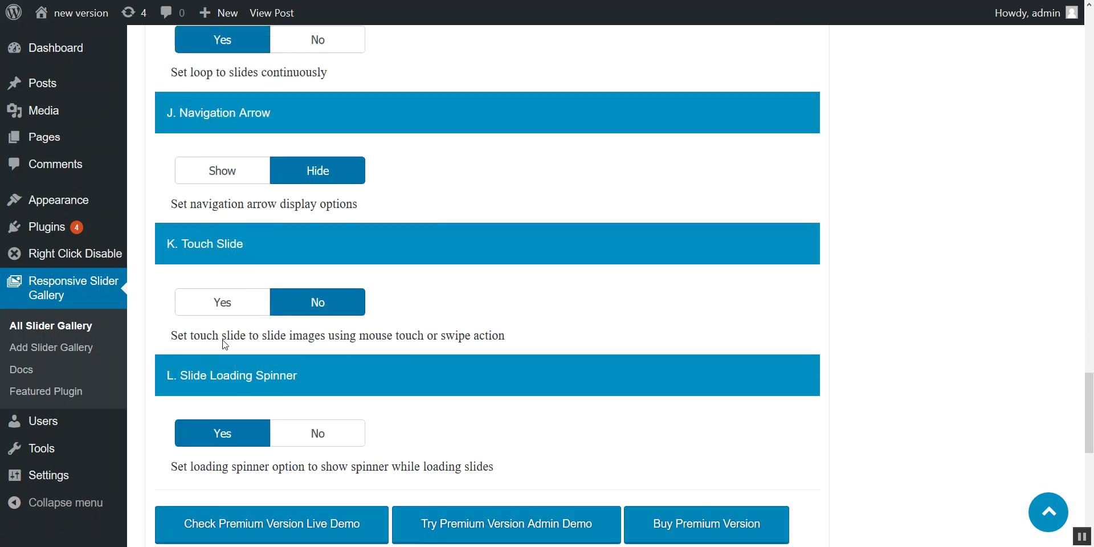
scroll(235, 323, up, 13)
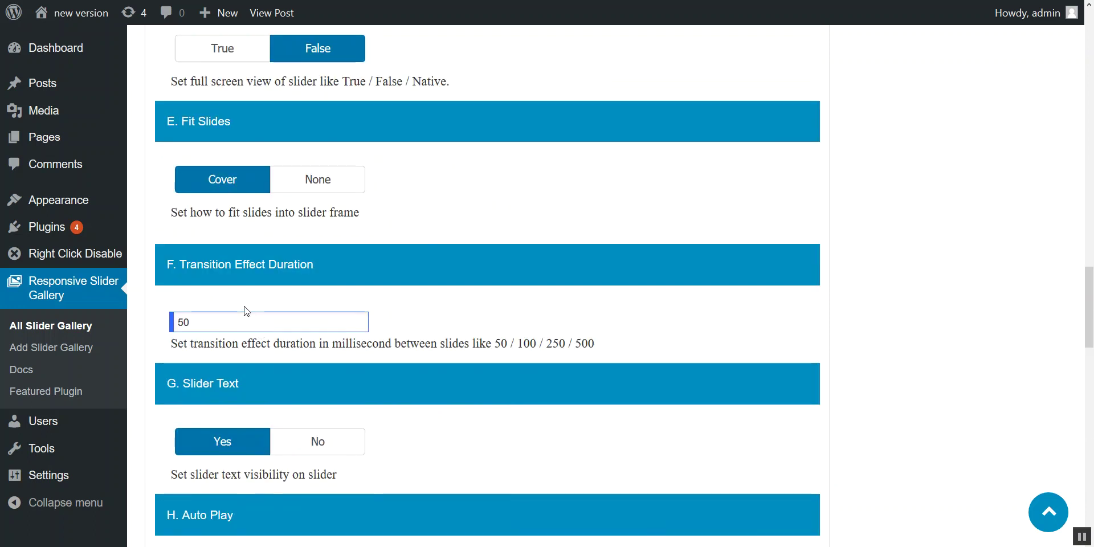
click(311, 443)
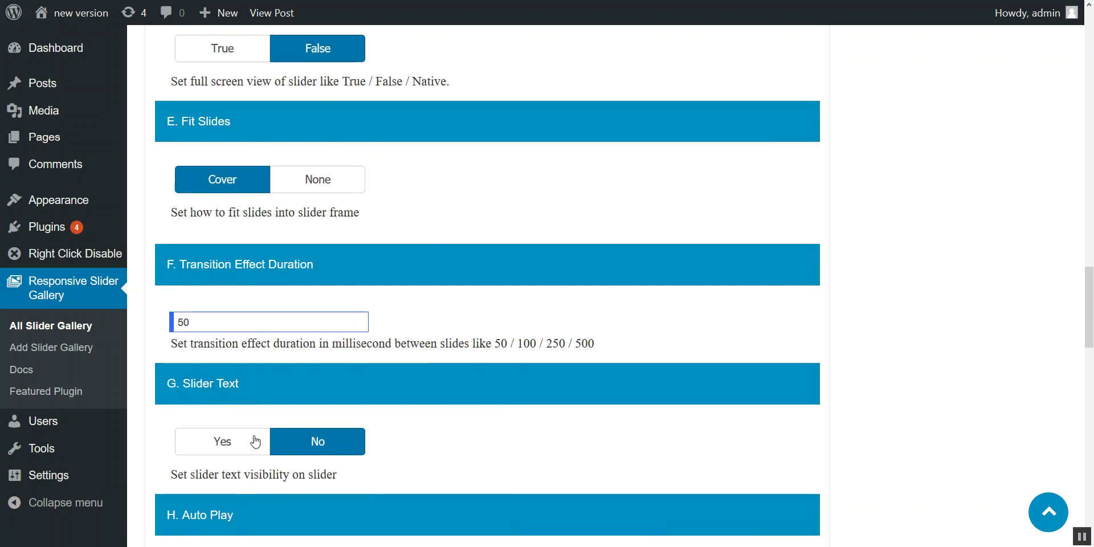
click(1066, 520)
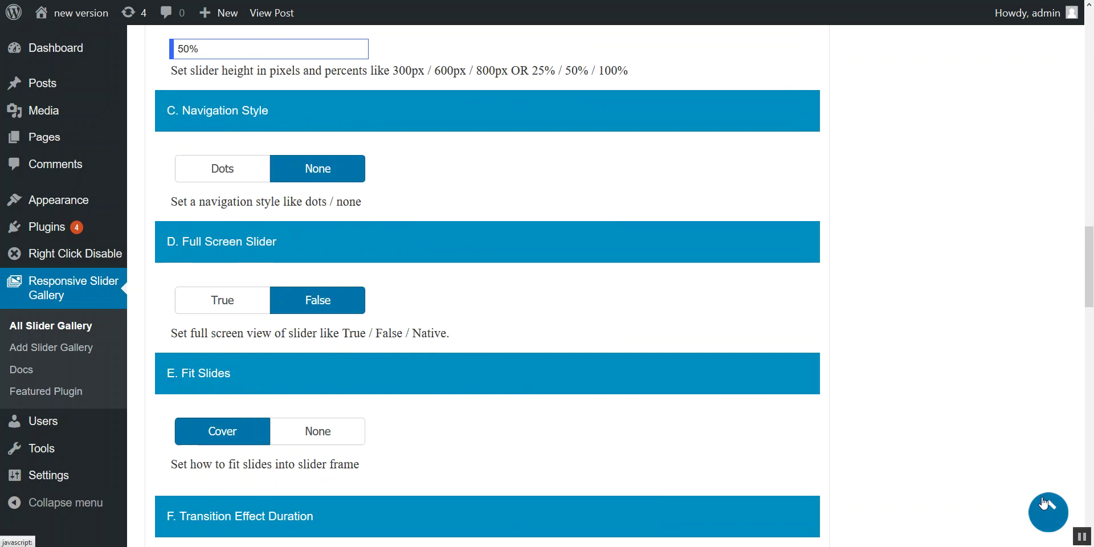
click(1026, 301)
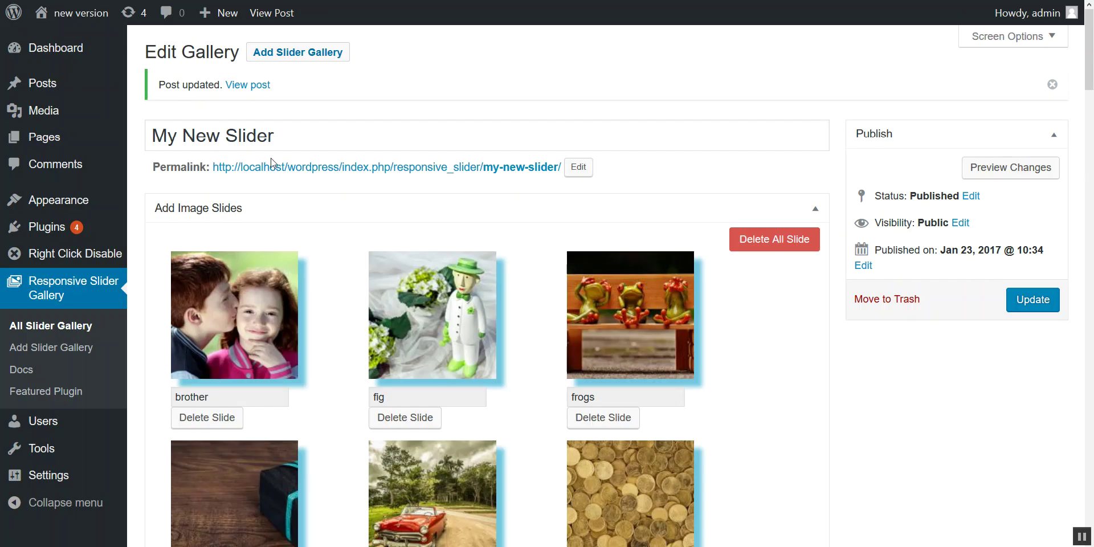
Keep Auto Play at Yes, set Navigation Arrow to Show and update the gallery
scroll(387, 299, down, 15)
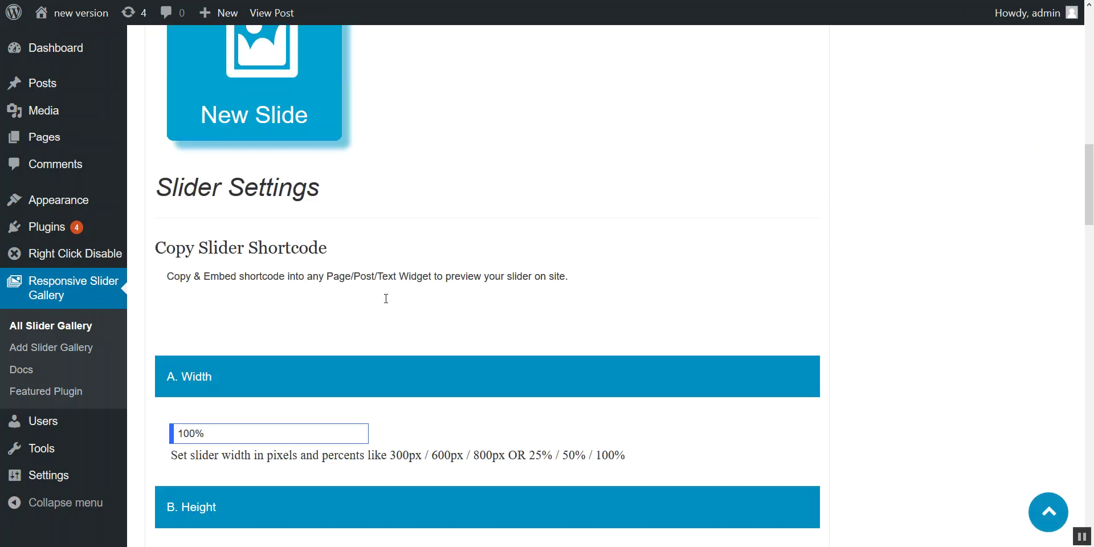
scroll(389, 302, down, 10)
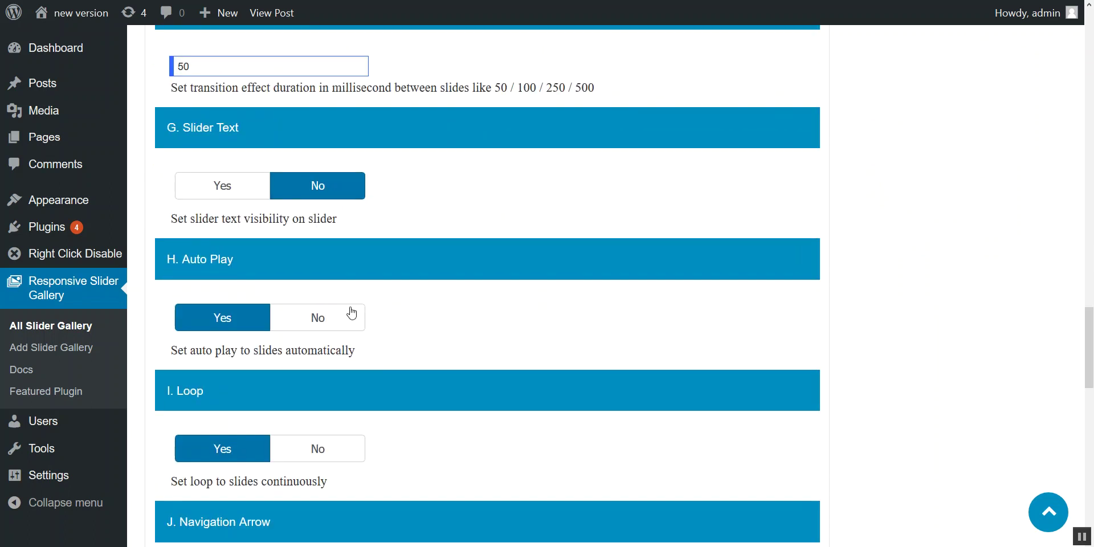
click(315, 329)
click(226, 317)
scroll(232, 317, down, 3)
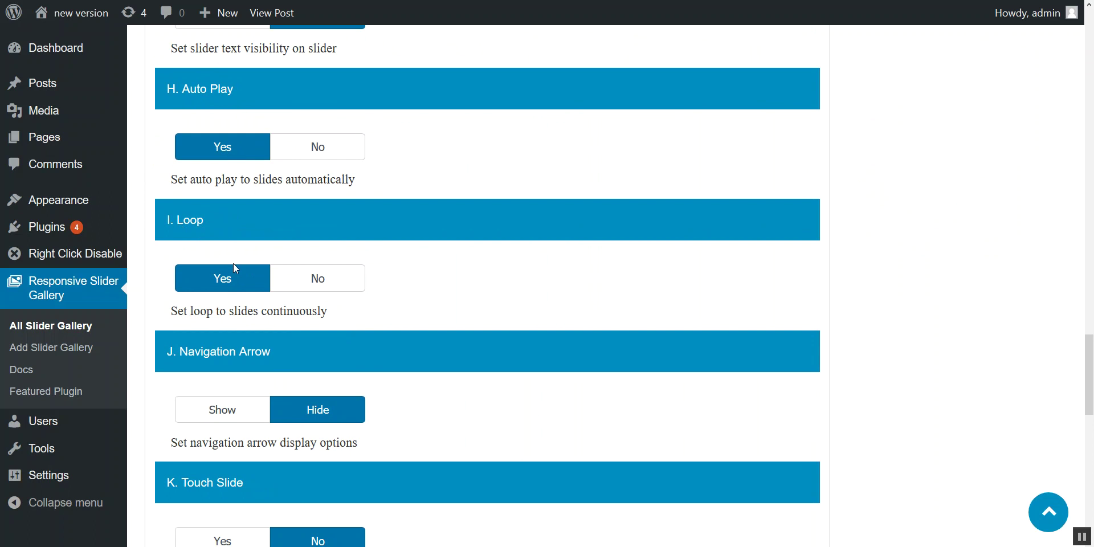
scroll(316, 319, down, 2)
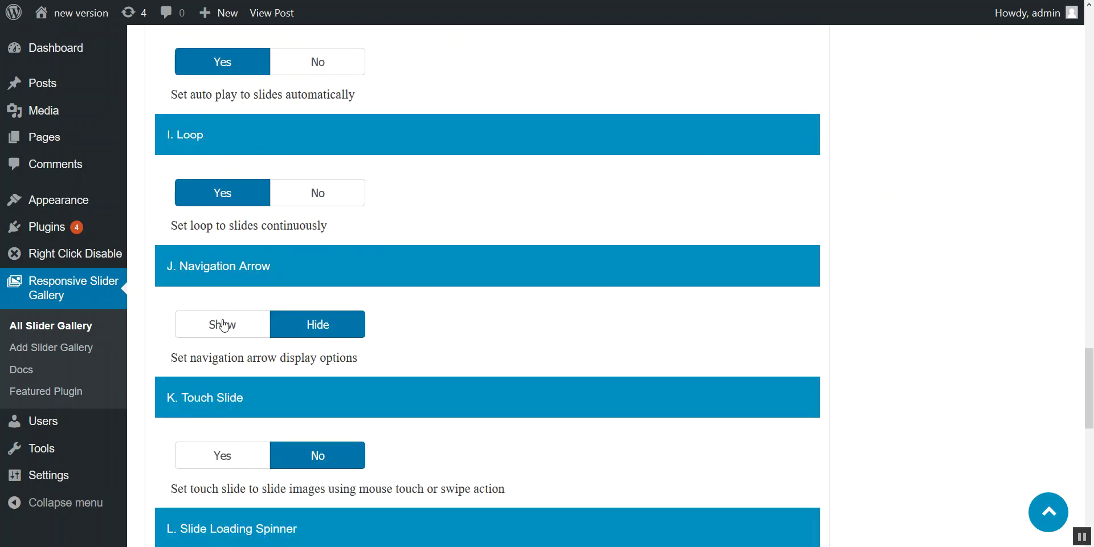
click(224, 325)
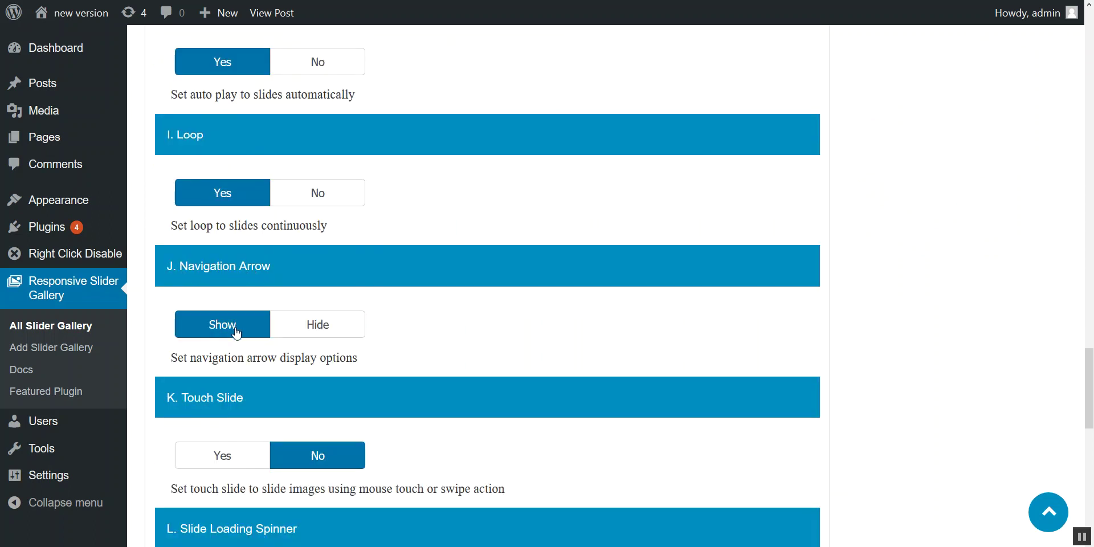
click(1039, 522)
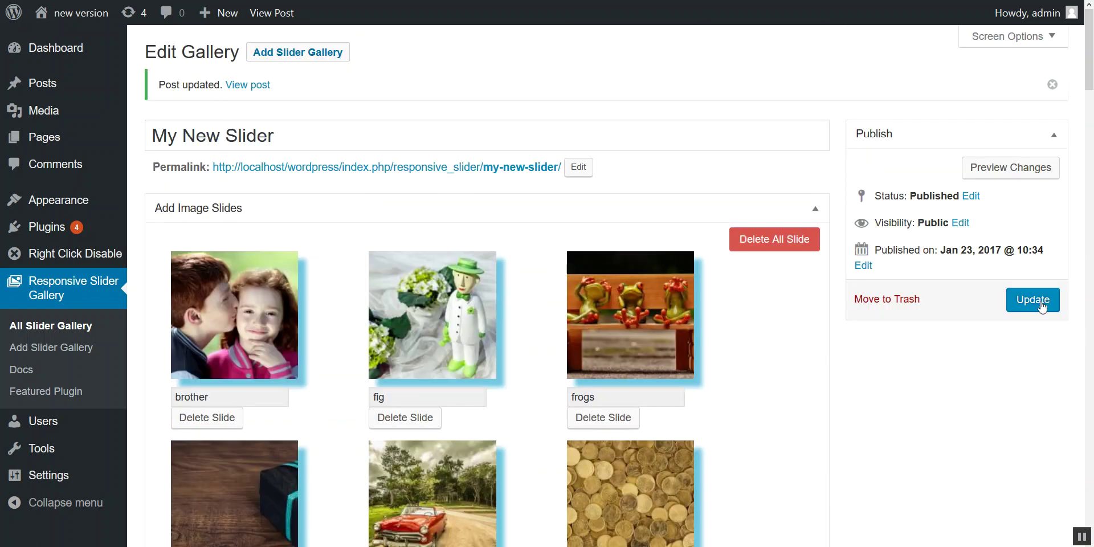
click(1042, 307)
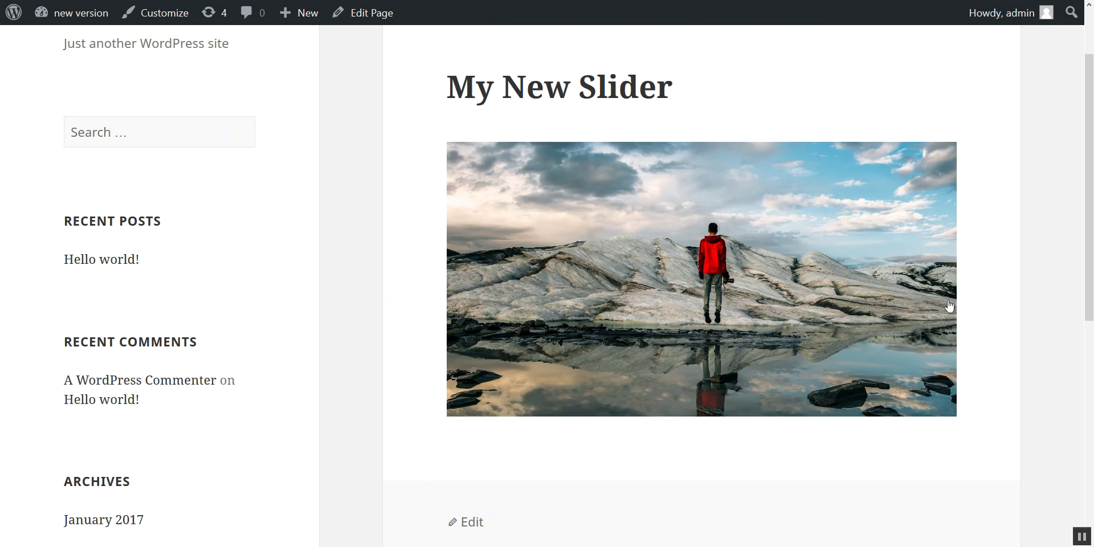
Reload the site page and test the slider's navigation arrows by moving two slides forward and two back
key(F5)
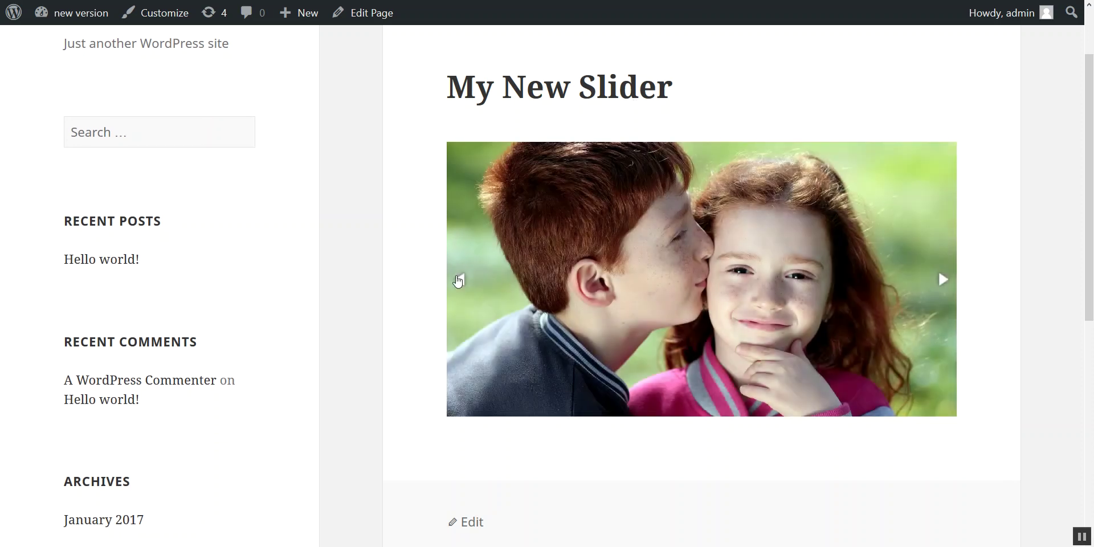
click(943, 281)
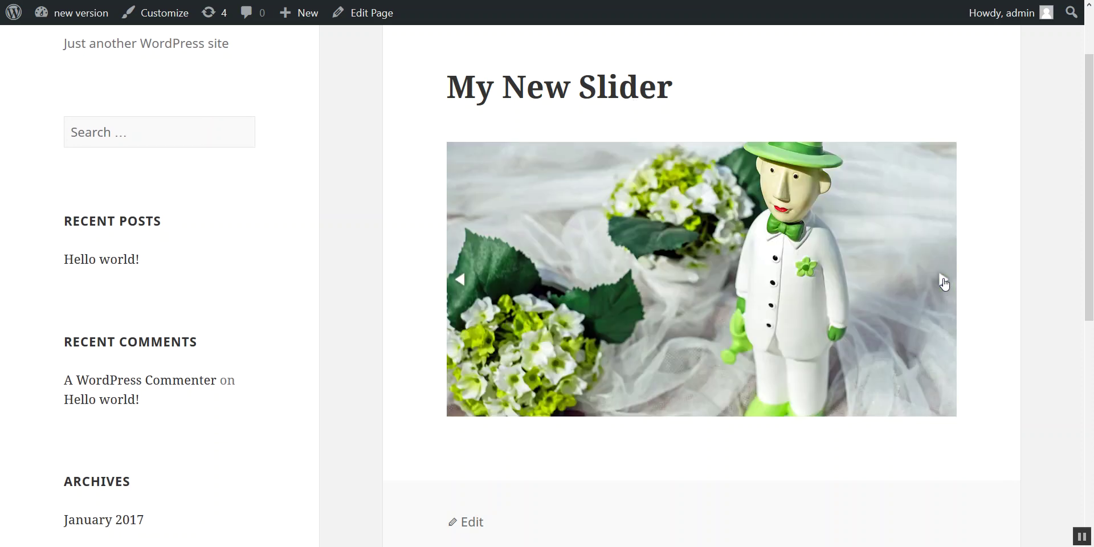
click(943, 281)
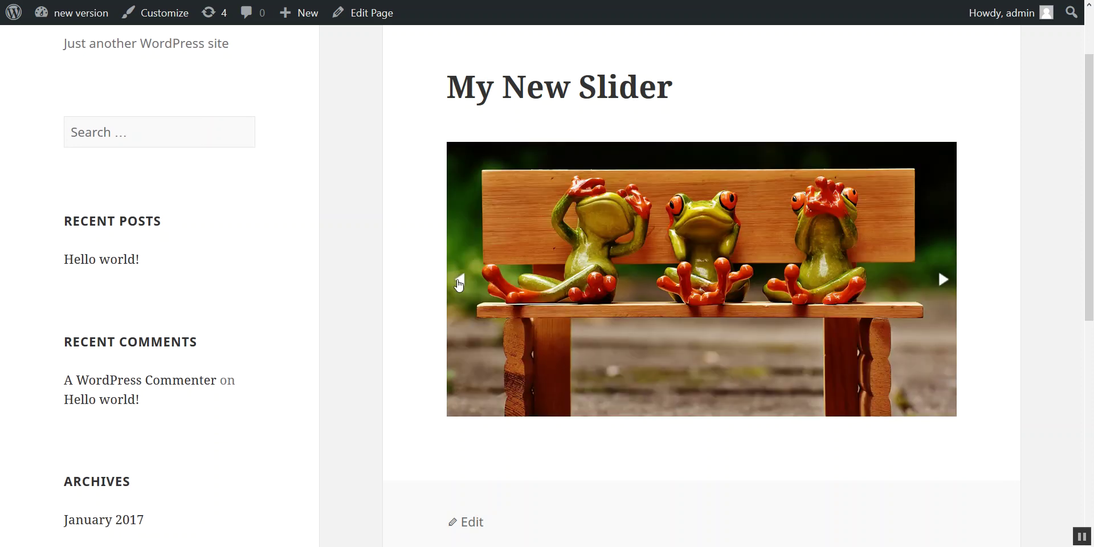
click(459, 281)
click(459, 283)
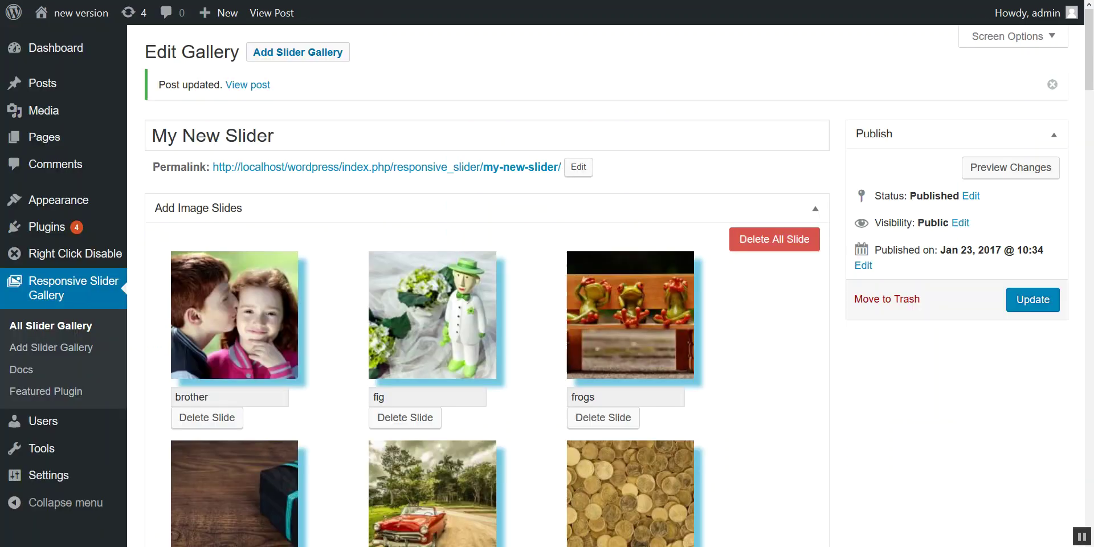
Set Touch Slide to Yes and update the gallery
scroll(333, 308, down, 20)
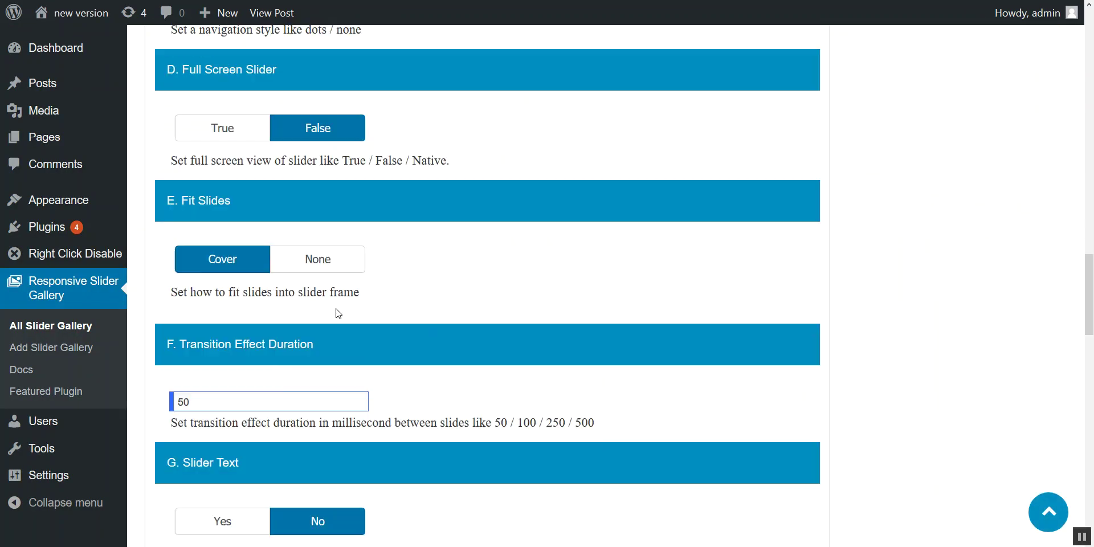
scroll(337, 313, down, 8)
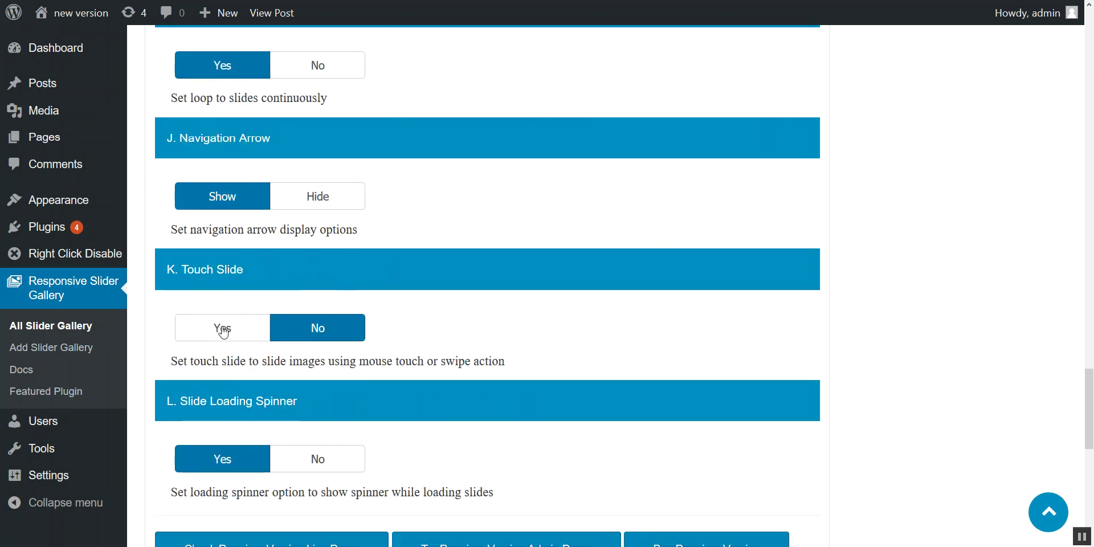
click(225, 335)
click(308, 332)
click(242, 337)
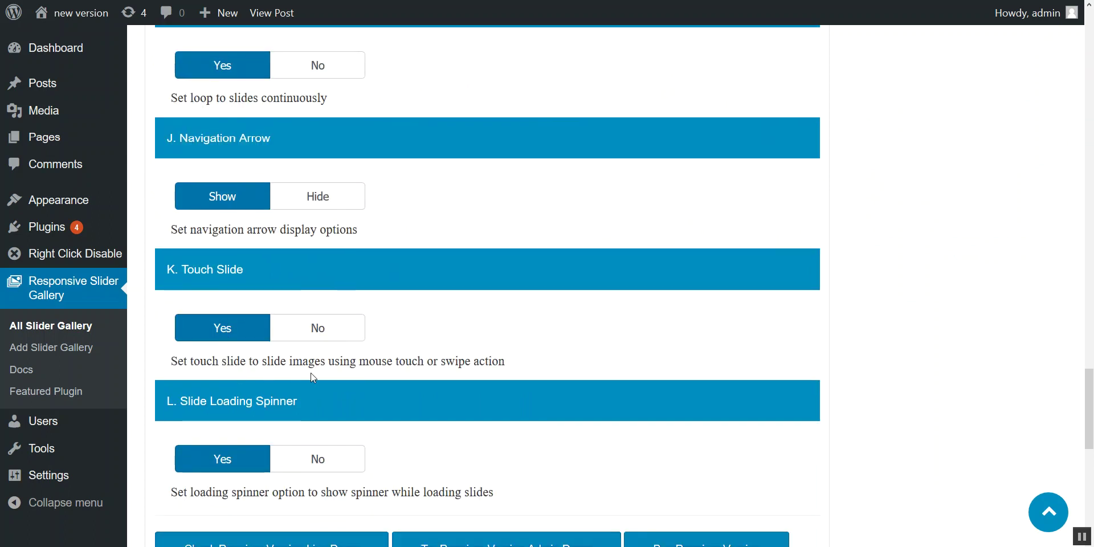
click(1063, 516)
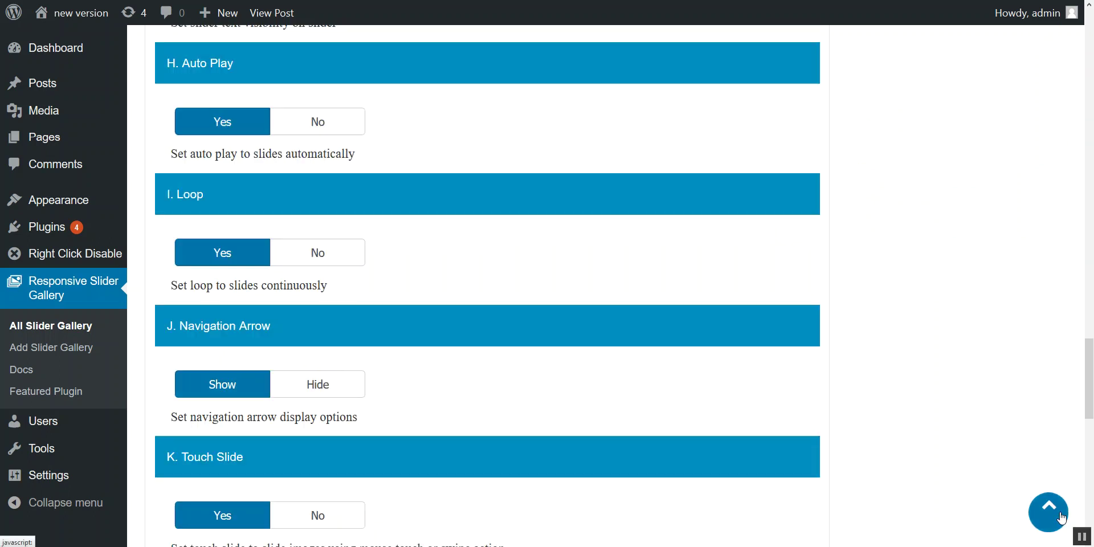
click(1033, 302)
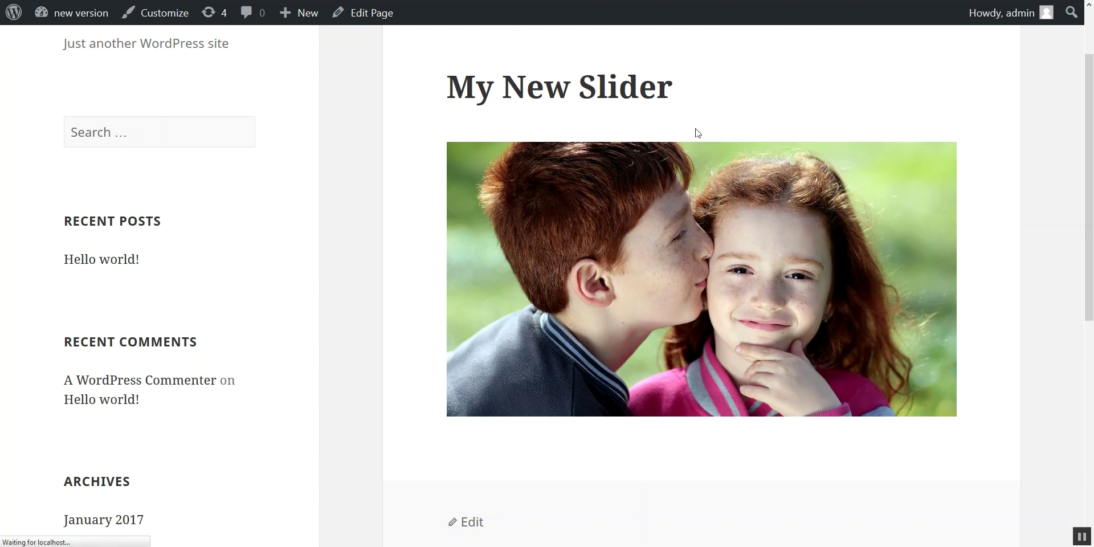
Test touch sliding on the site page by swiping the slider images forward and back
drag(769, 236, 490, 237)
drag(595, 246, 888, 246)
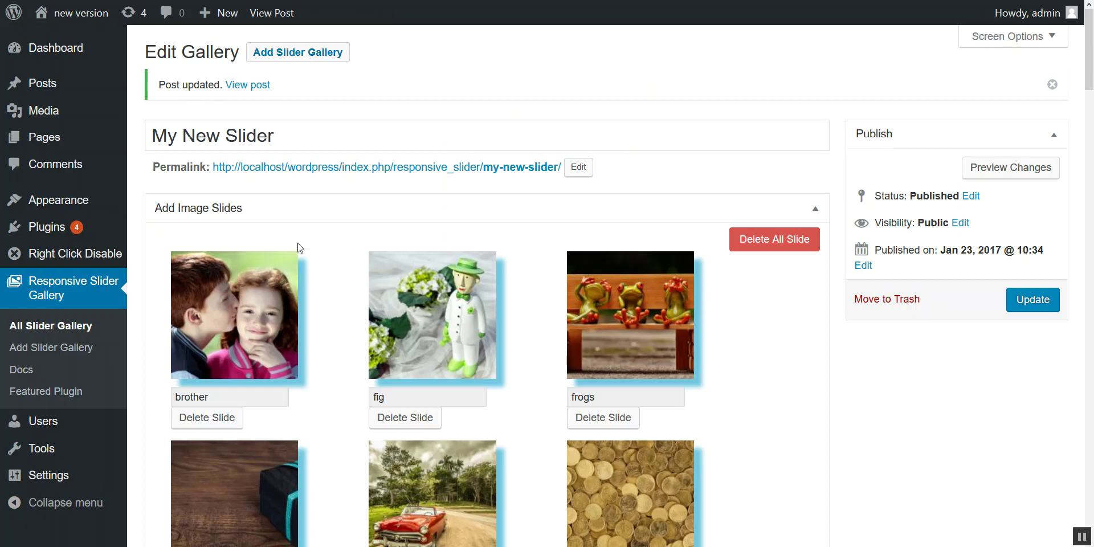
Set Navigation Style to Dots with a Navigation Width of 50px
scroll(296, 246, down, 10)
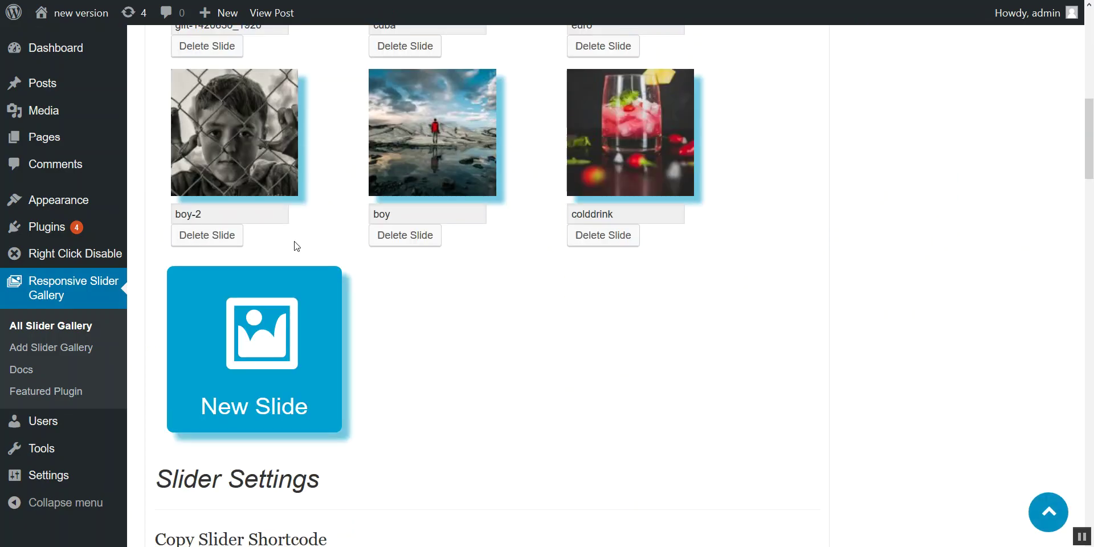
scroll(296, 246, down, 12)
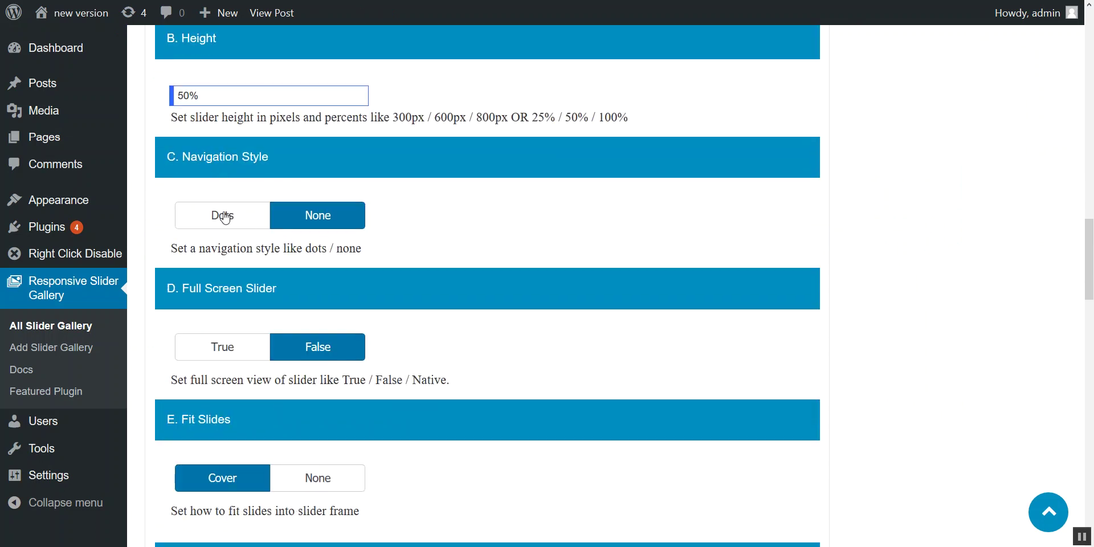
click(224, 216)
click(222, 342)
key(ctrl+a)
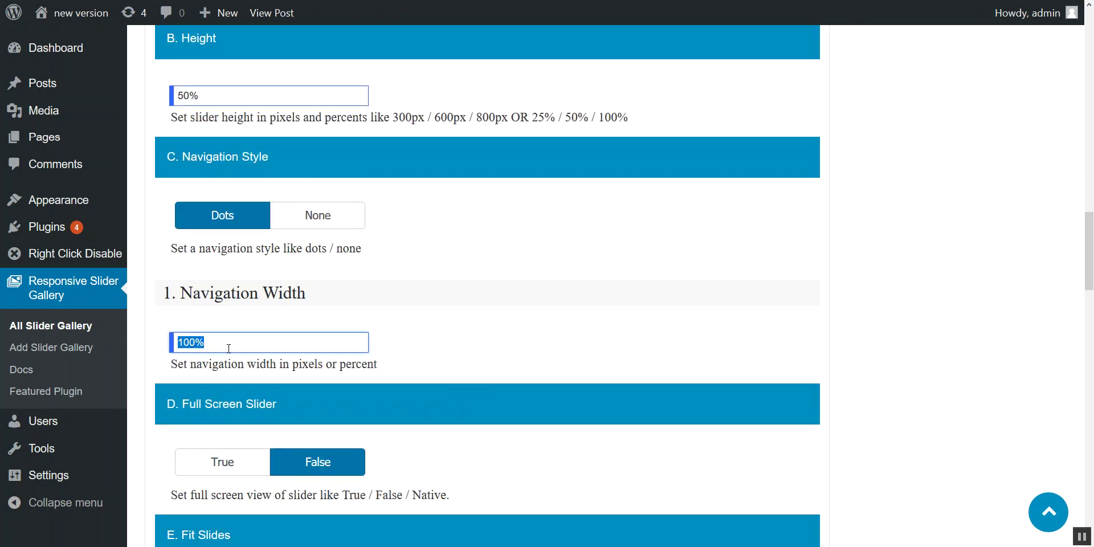
key(BackSpace)
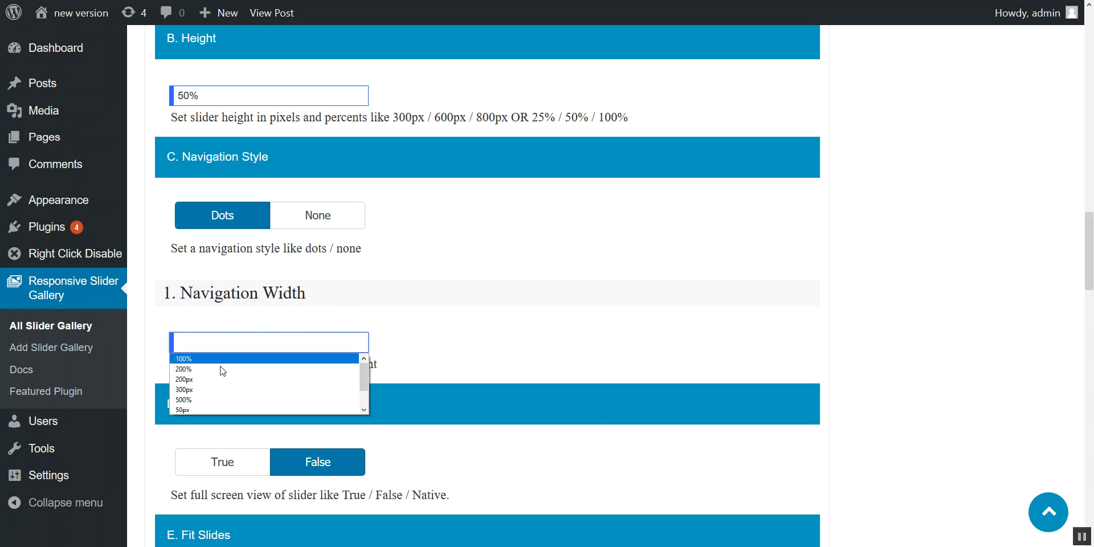
click(203, 407)
Set Full Screen Slider to True and the Transition Effect Duration to 500 milliseconds
scroll(228, 342, down, 3)
click(231, 293)
scroll(274, 319, down, 3)
scroll(297, 278, down, 3)
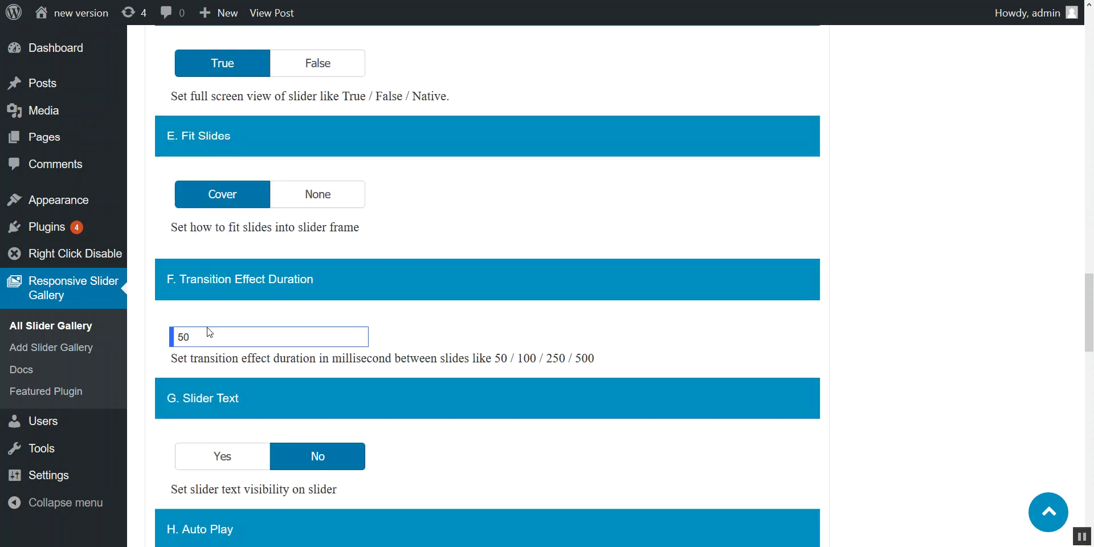
drag(191, 223, 164, 220)
text(500)
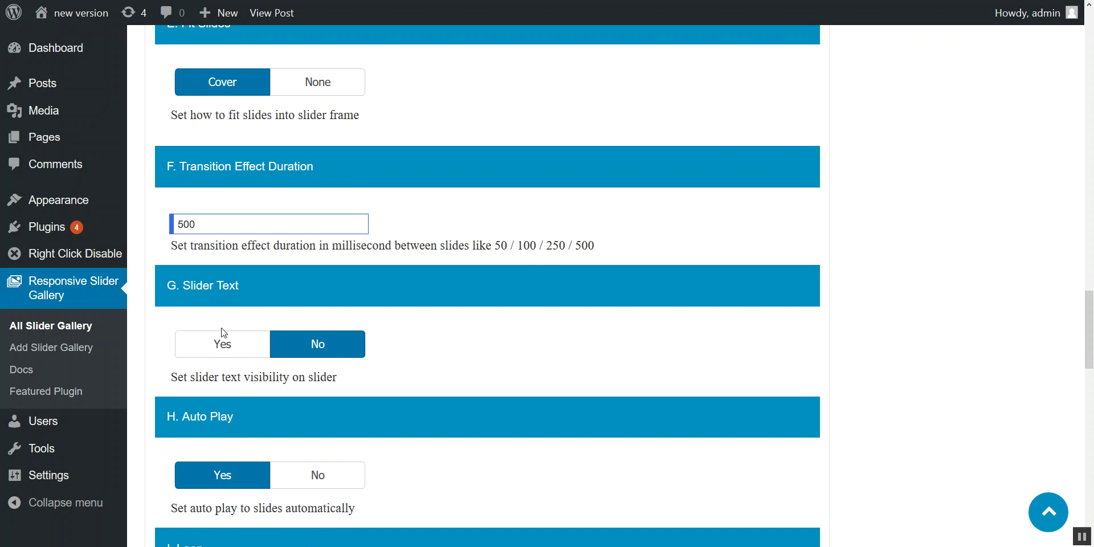
Set Slider Text to Yes and review the remaining options down to Slide Loading Spinner
click(224, 349)
scroll(216, 331, down, 3)
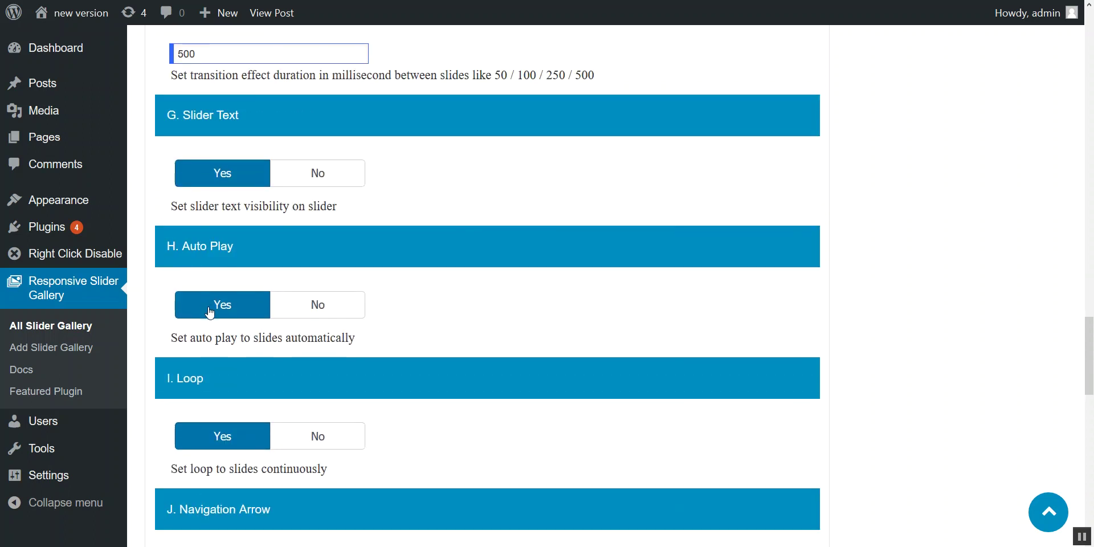
scroll(211, 319, down, 6)
scroll(240, 341, down, 2)
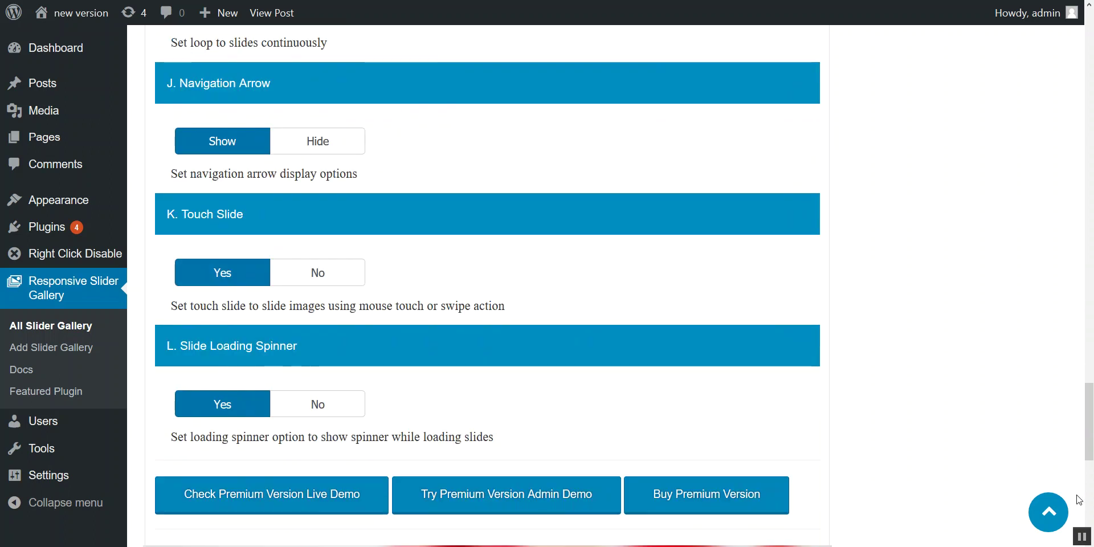
Update the My New Slider gallery to save the changed slider settings
click(1048, 511)
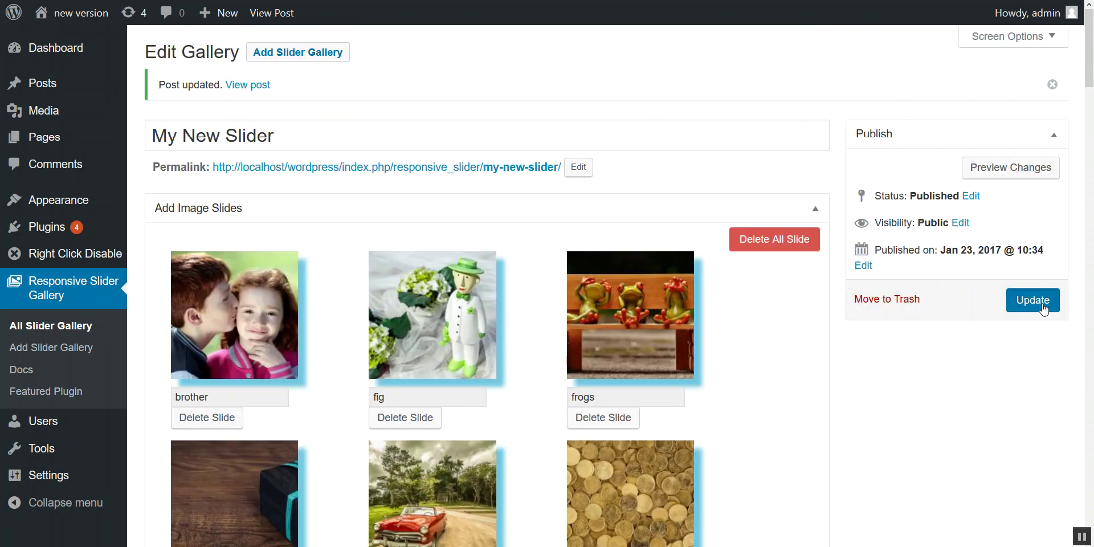
click(1012, 291)
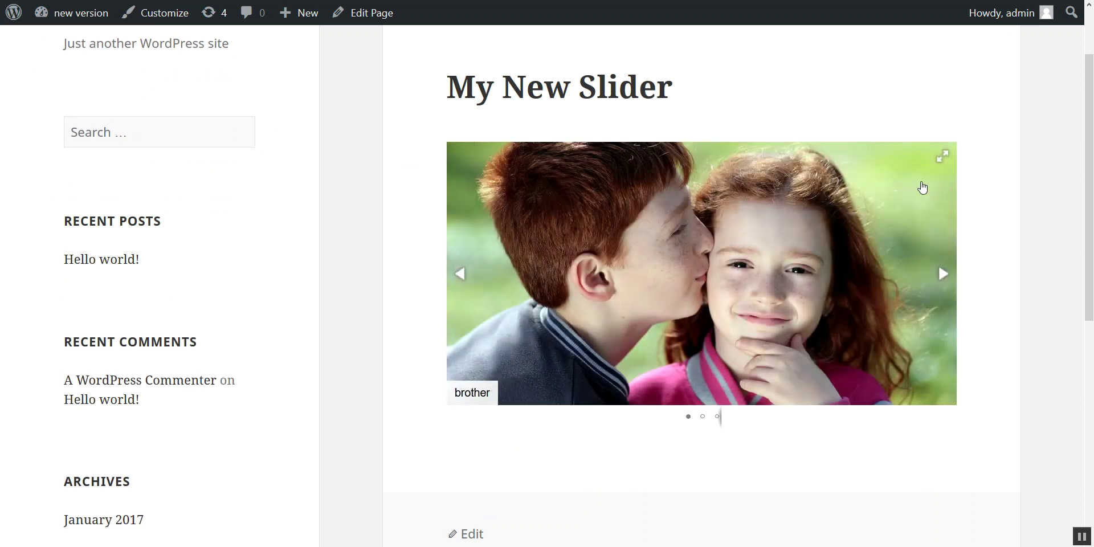
Test the navigation dots on the site page, and view the slider in full screen, moving one slide forward and one back
click(708, 419)
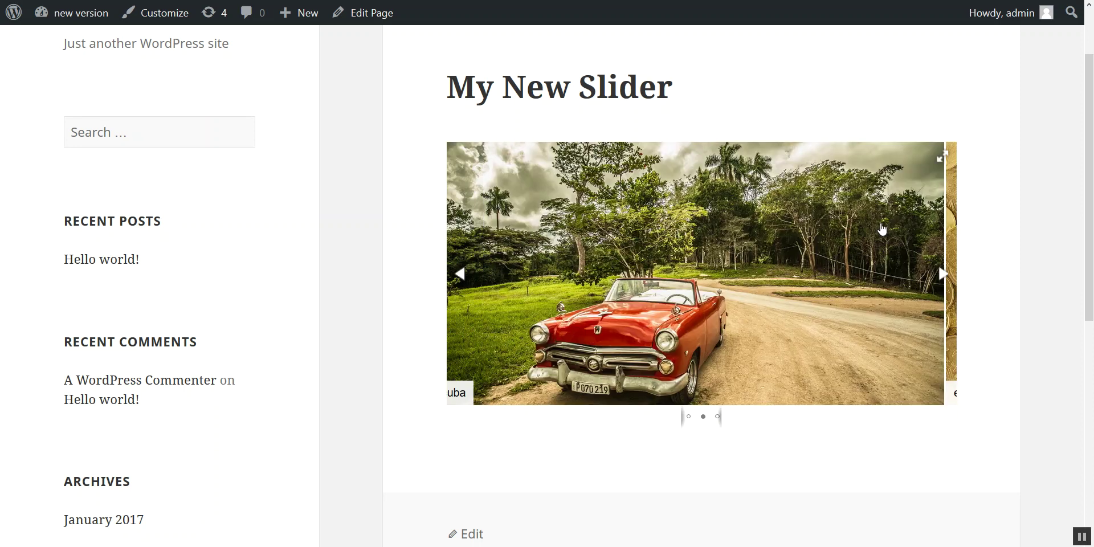
click(943, 159)
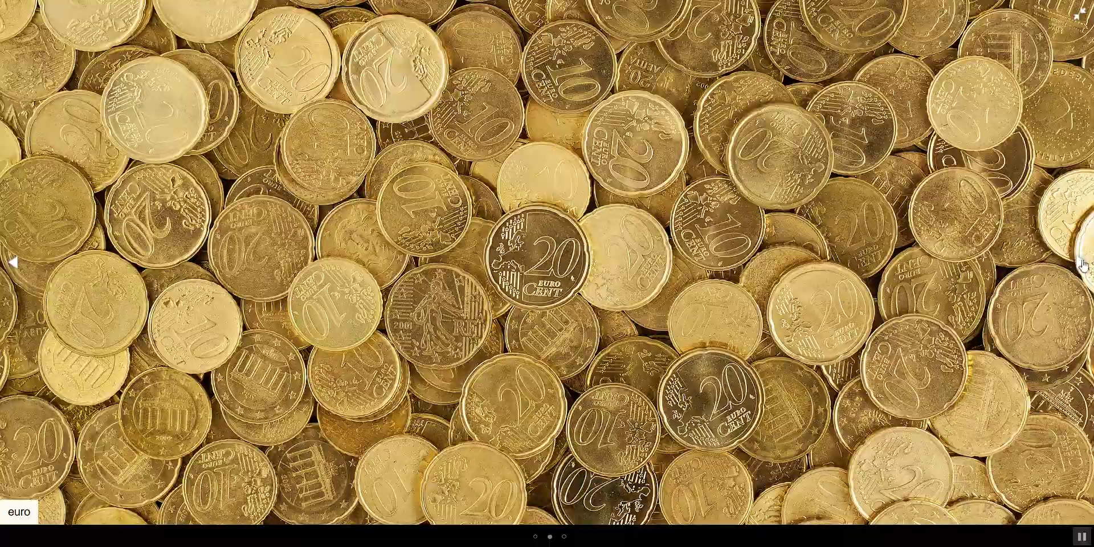
click(1079, 263)
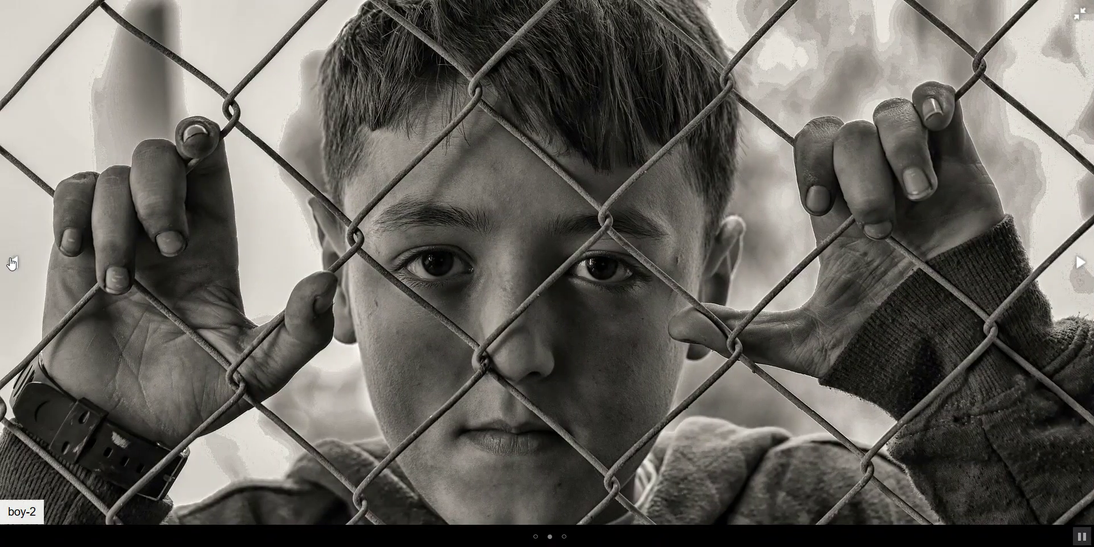
click(11, 262)
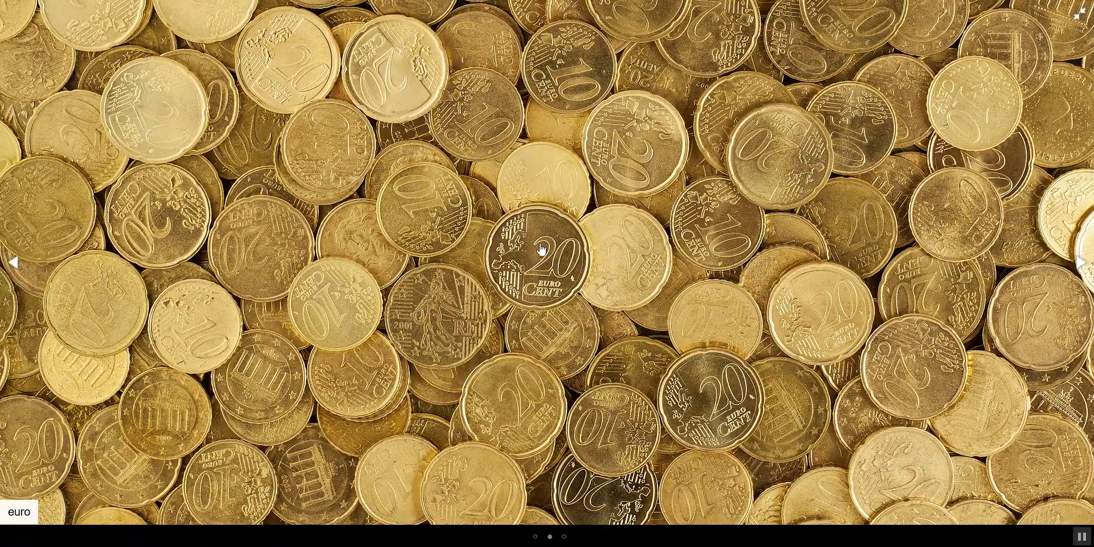